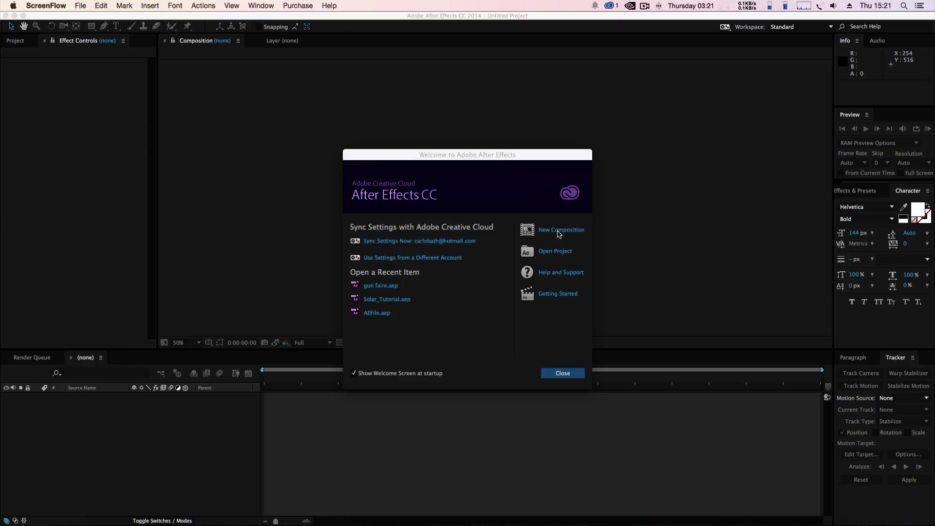
Create a new composition with the default settings.
{"action": "left_click", "coordinate": [560, 234]}
{"action": "left_click", "coordinate": [559, 234]}
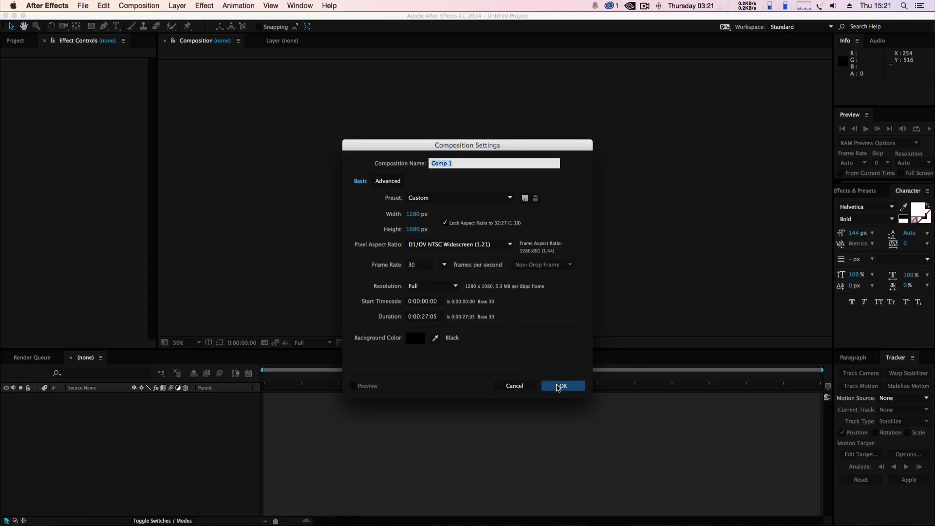
{"action": "left_click", "coordinate": [560, 386]}
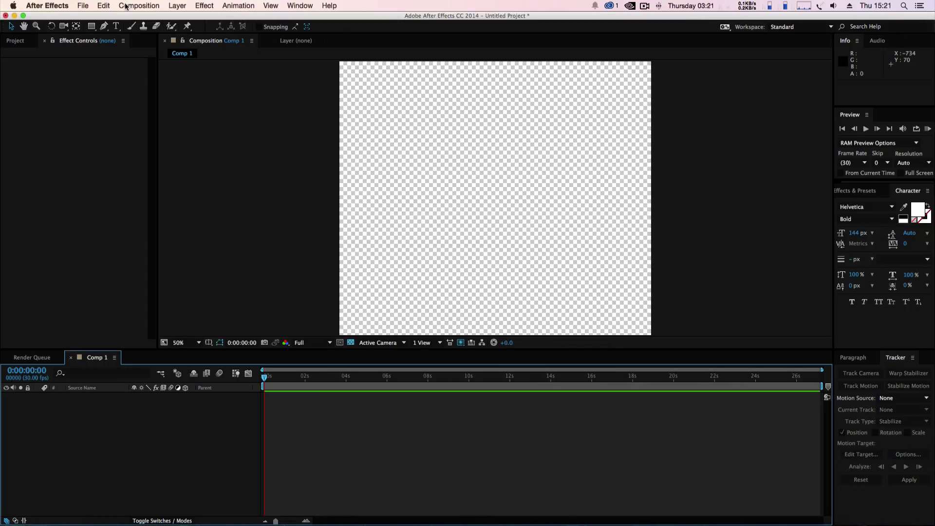
Import the portrait JPG from the Desktop into the project.
{"action": "left_click", "coordinate": [82, 7]}
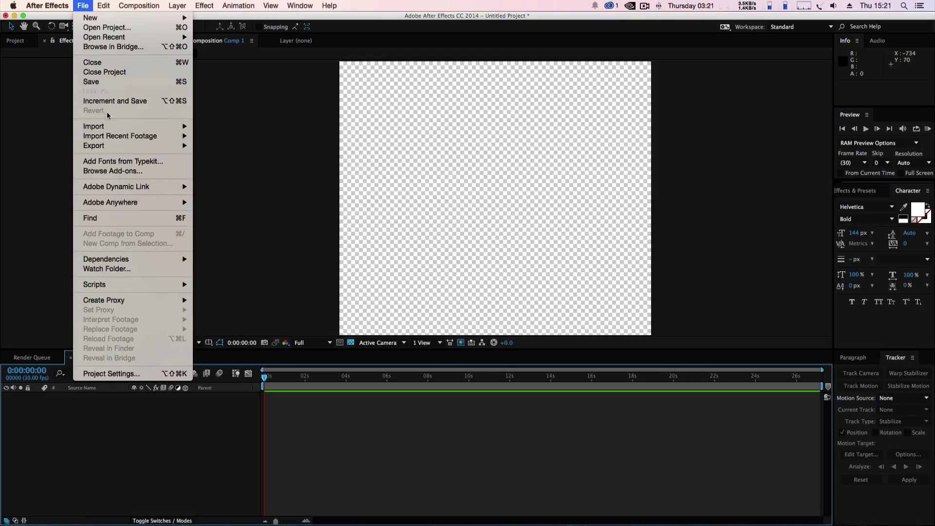
{"action": "mouse_move", "coordinate": [120, 126]}
{"action": "left_click", "coordinate": [208, 127]}
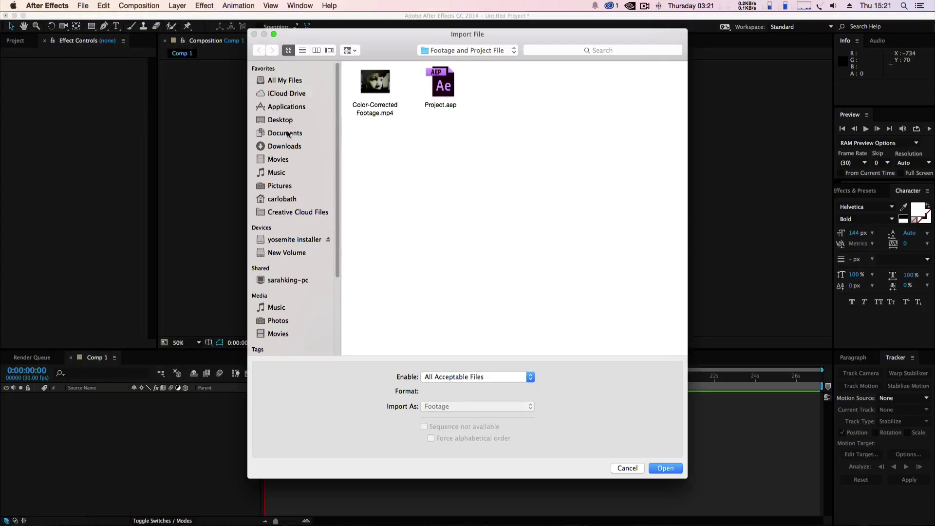
{"action": "left_click", "coordinate": [284, 124]}
{"action": "double_click", "coordinate": [375, 83]}
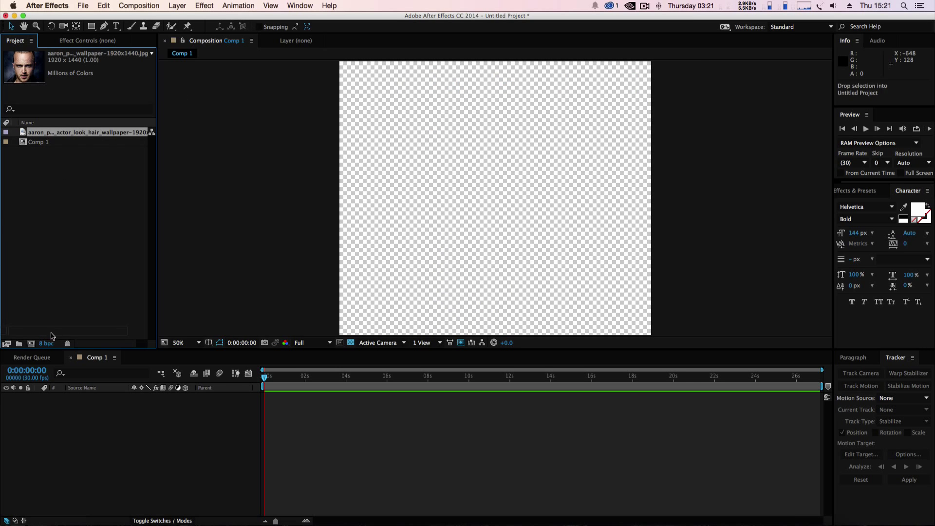
Make a composition from the portrait photo, zoom in on the eyes, then return to 100%.
{"action": "left_click", "coordinate": [30, 344]}
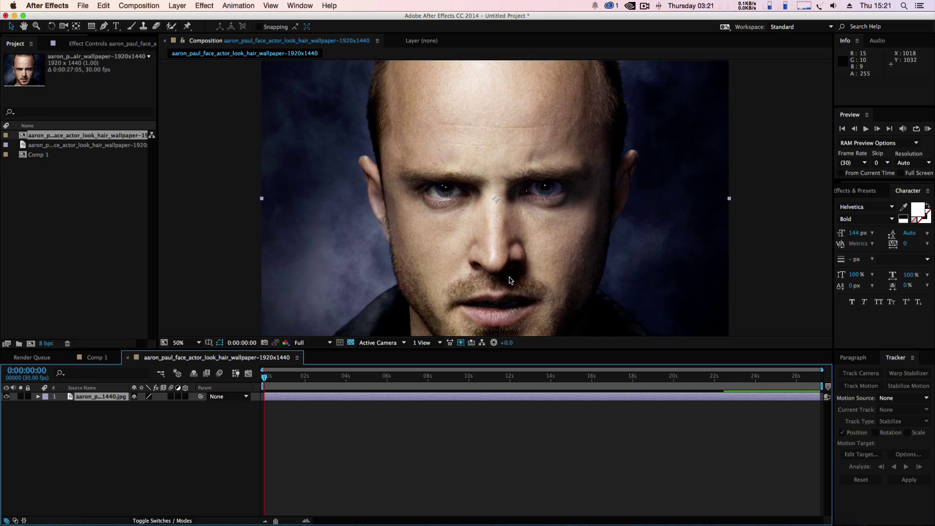
{"action": "scroll", "coordinate": [510, 276], "scroll_direction": "up", "scroll_amount": 2}
{"action": "scroll", "coordinate": [510, 276], "scroll_direction": "down", "scroll_amount": 5}
{"action": "key", "text": "period"}
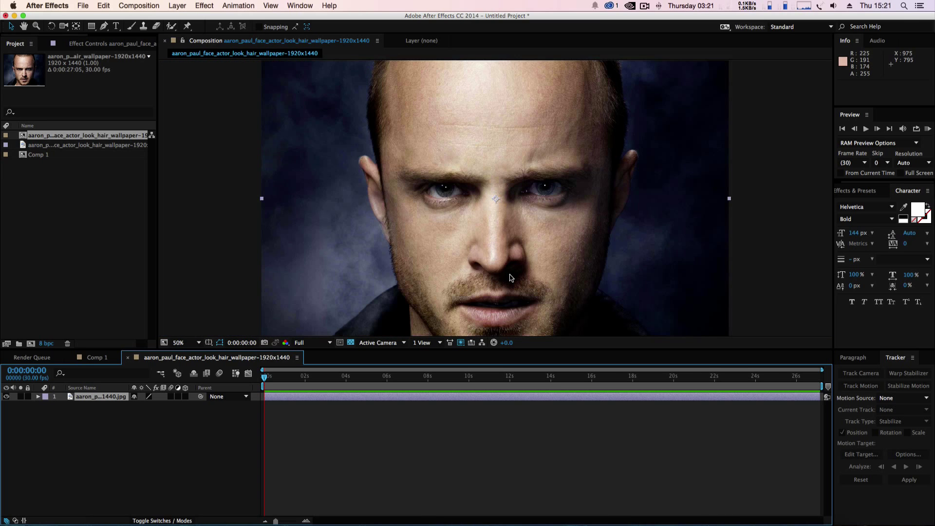
{"action": "scroll", "coordinate": [510, 278], "scroll_direction": "up", "scroll_amount": 1}
{"action": "scroll", "coordinate": [503, 230], "scroll_direction": "up", "scroll_amount": 1}
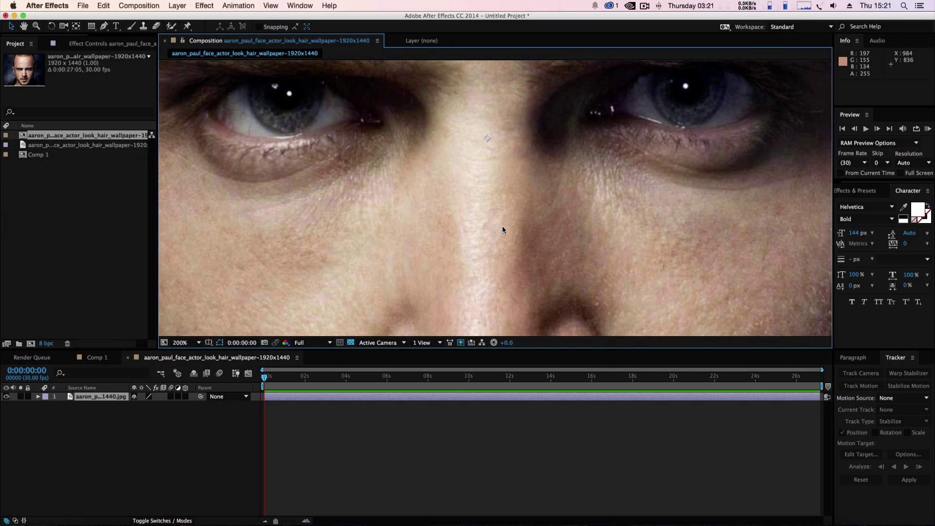
{"action": "scroll", "coordinate": [502, 233], "scroll_direction": "up", "scroll_amount": 3}
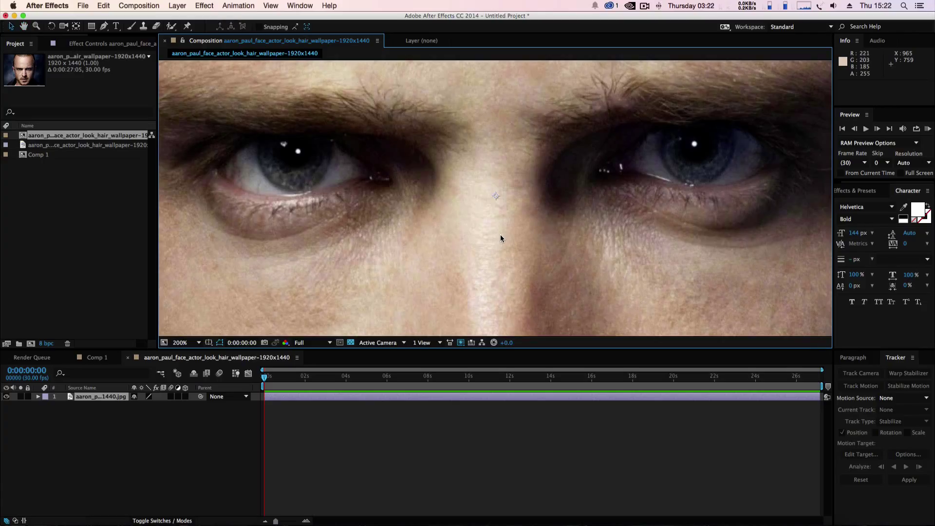
{"action": "key", "text": "slash"}
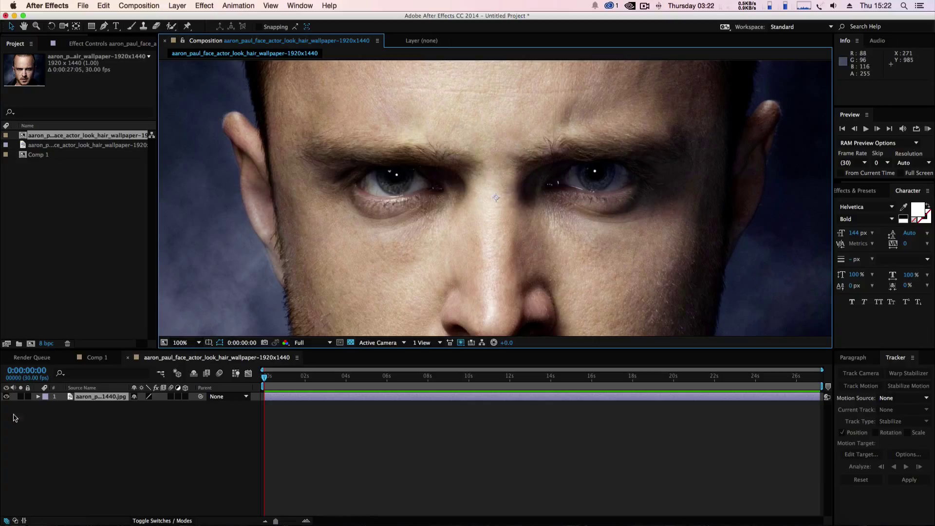
Add a comp-sized 1920×1440 solid coloured 020202 above the portrait.
{"action": "left_click", "coordinate": [181, 6]}
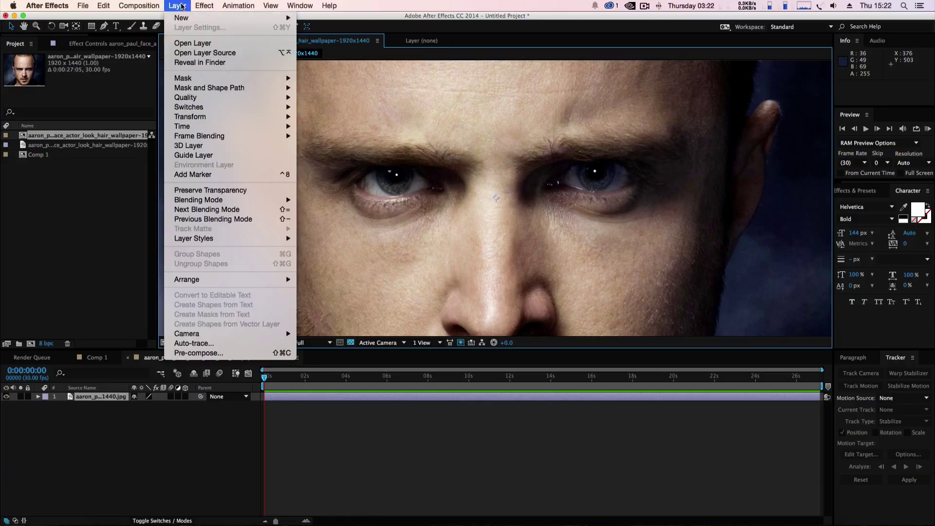
{"action": "mouse_move", "coordinate": [185, 18]}
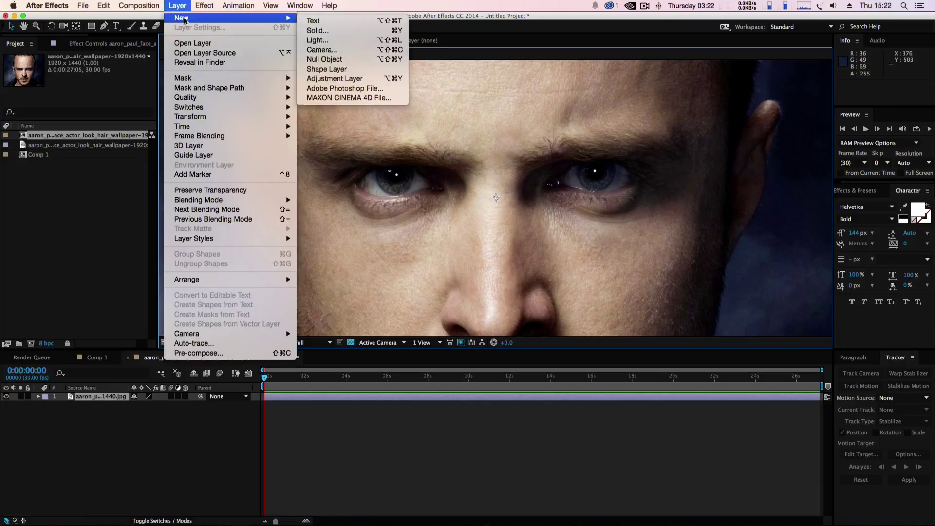
{"action": "left_click", "coordinate": [322, 32]}
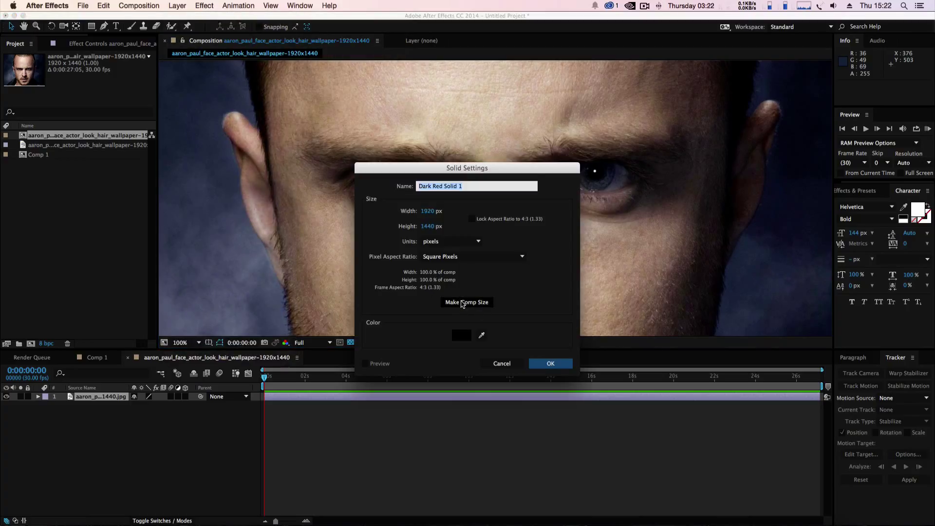
{"action": "left_click", "coordinate": [462, 305]}
{"action": "left_click", "coordinate": [461, 335]}
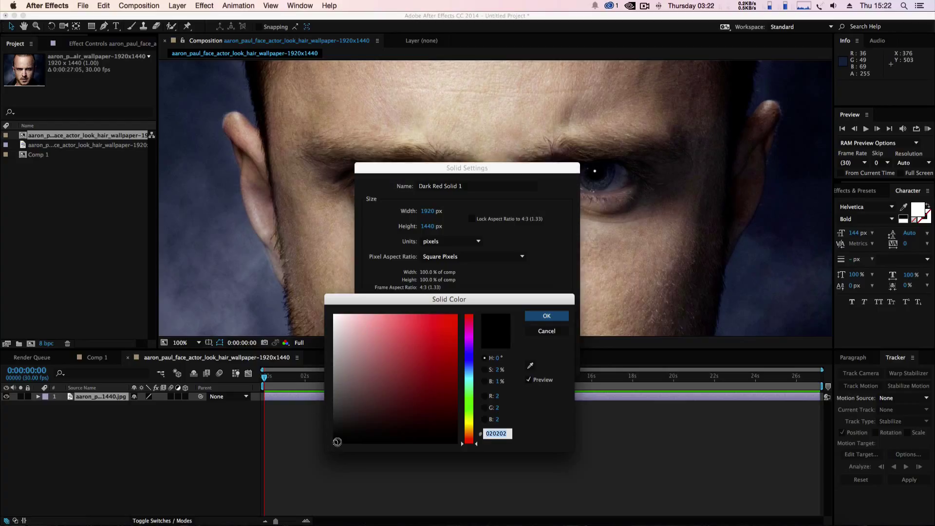
{"action": "left_click", "coordinate": [542, 318]}
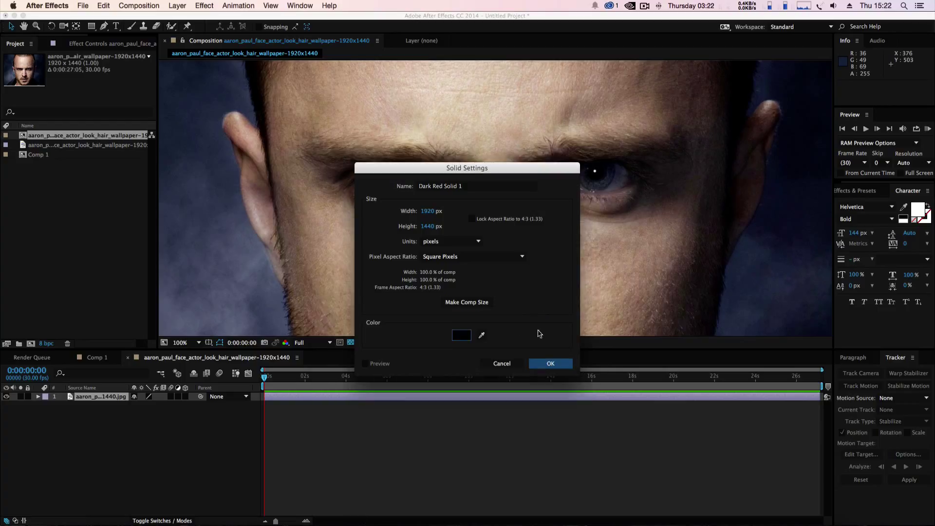
{"action": "left_click", "coordinate": [545, 367]}
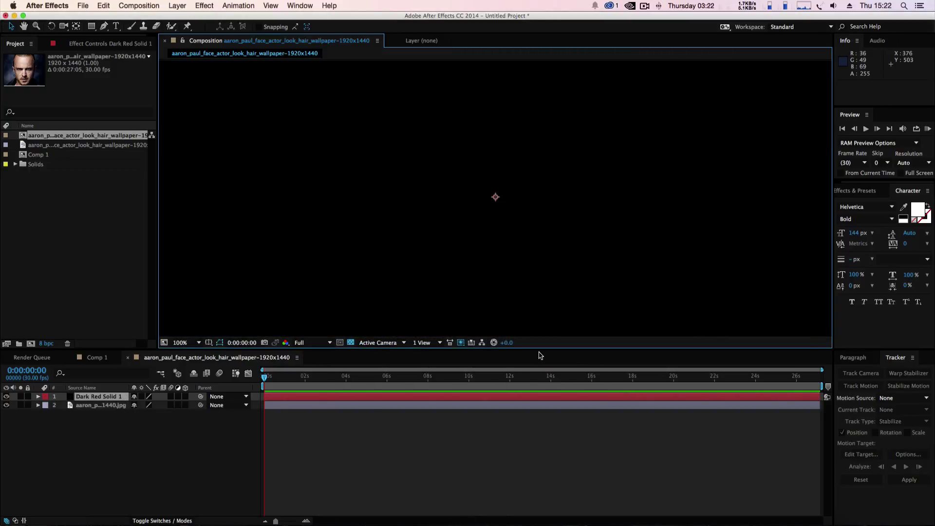
Duplicate the black solid and rename the second solid 'left eye'.
{"action": "key", "text": "super+d"}
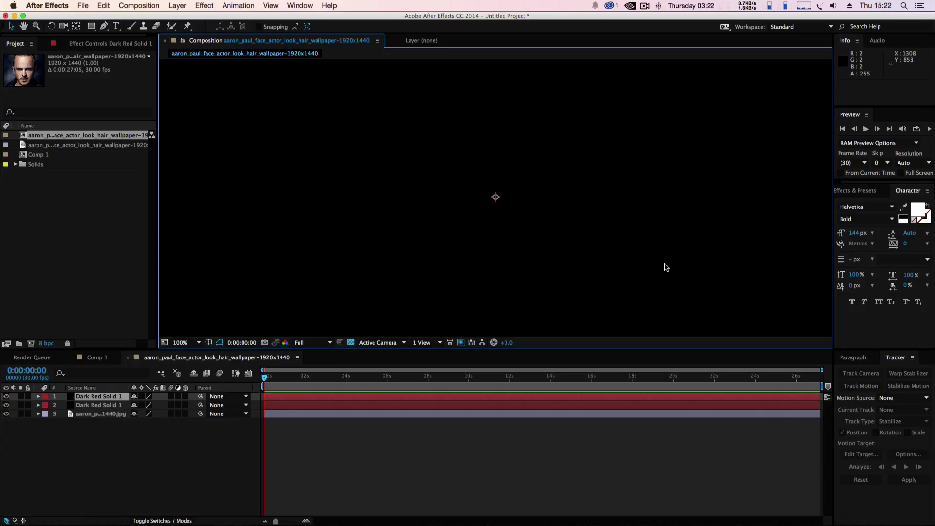
{"action": "double_click", "coordinate": [90, 405]}
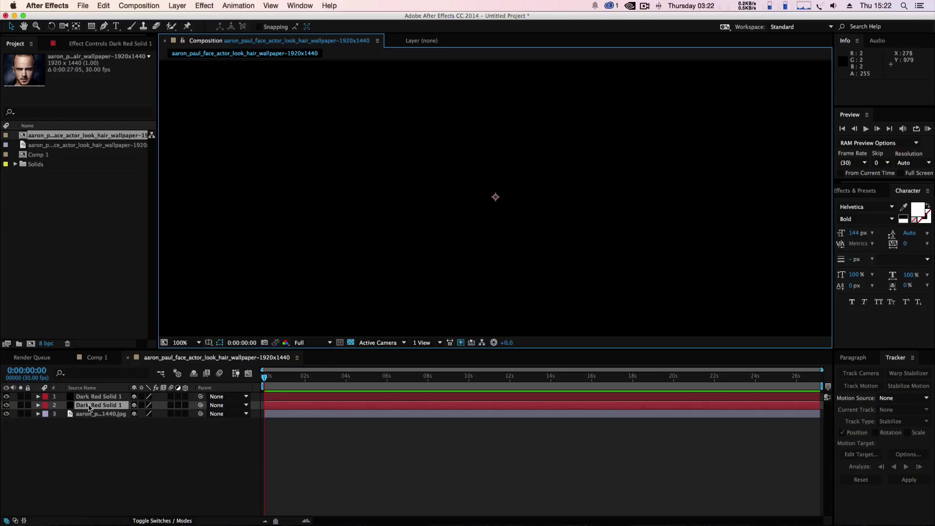
{"action": "left_click", "coordinate": [272, 41]}
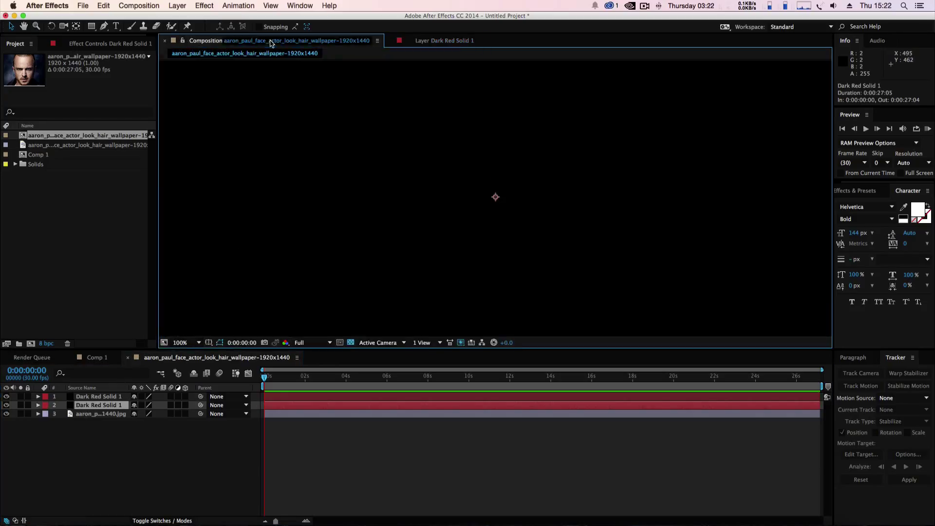
{"action": "right_click", "coordinate": [95, 408]}
{"action": "left_click", "coordinate": [116, 518]}
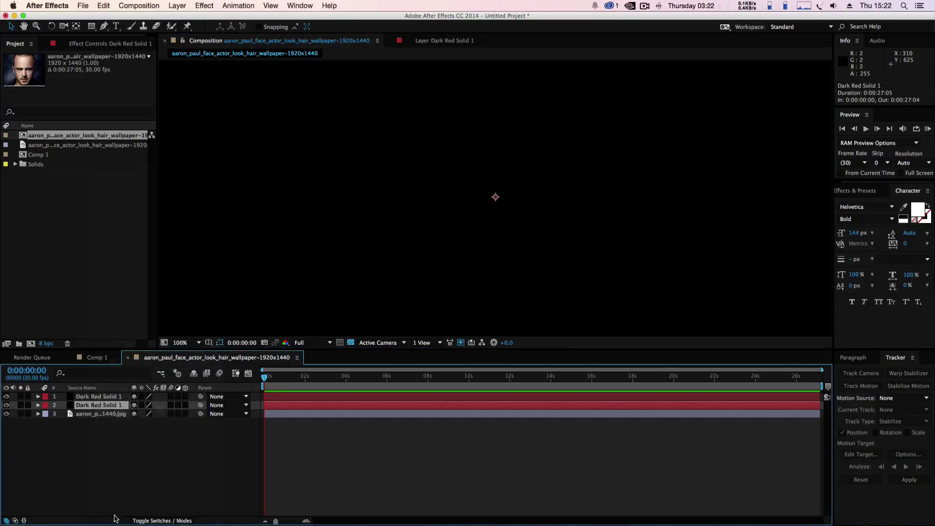
{"action": "key", "text": "BackSpace"}
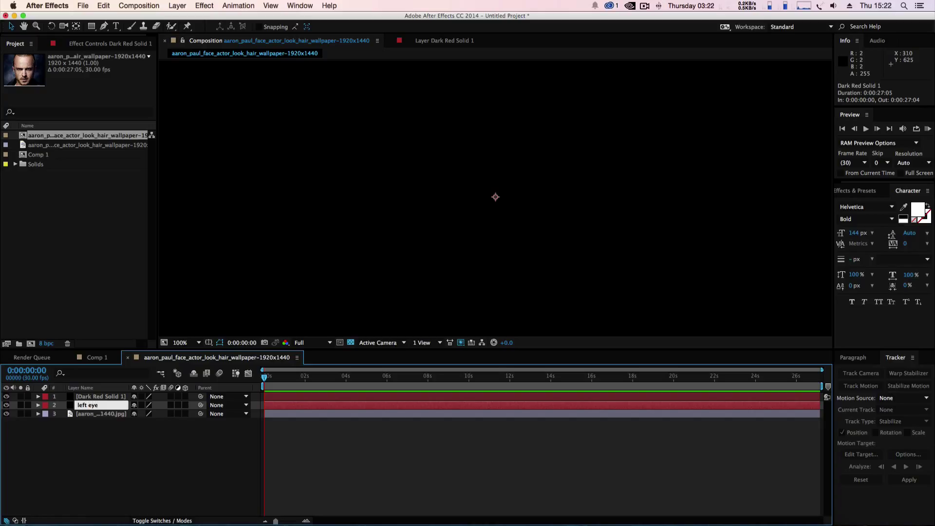
{"action": "left_click", "coordinate": [90, 399]}
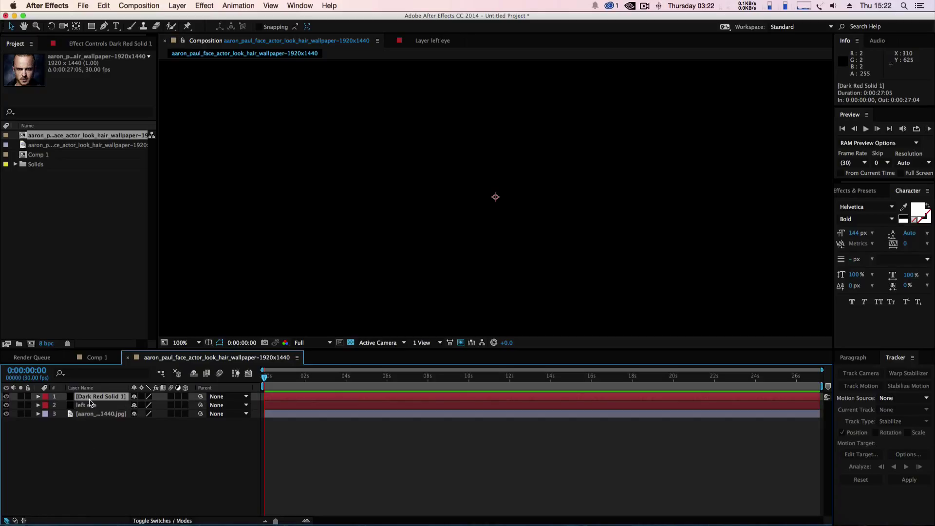
Rename the top solid layer 'right eye'.
{"action": "right_click", "coordinate": [89, 399]}
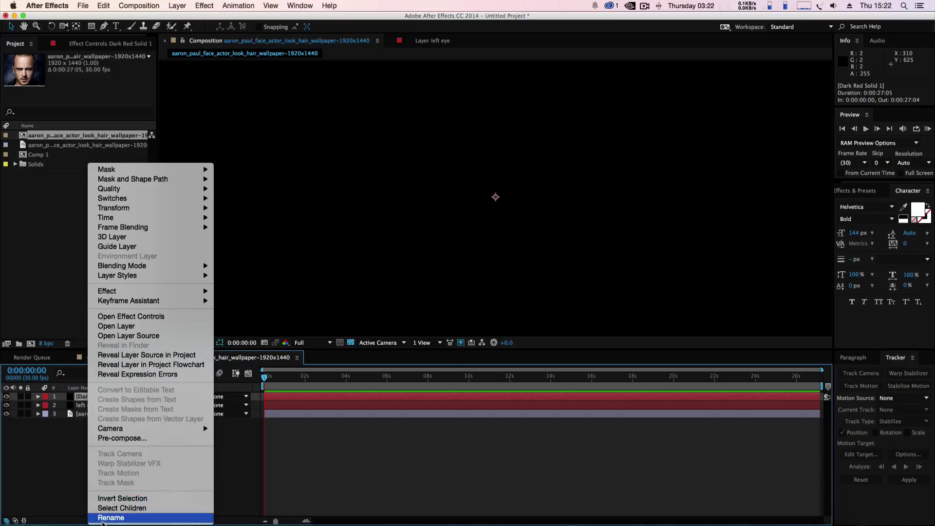
{"action": "left_click", "coordinate": [112, 518]}
{"action": "type", "text": "right eye"}
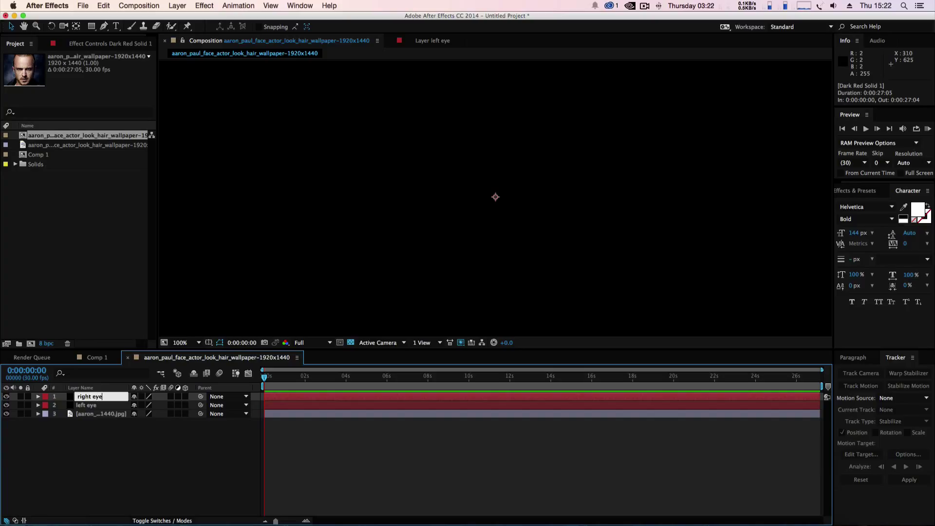
{"action": "key", "text": "Return"}
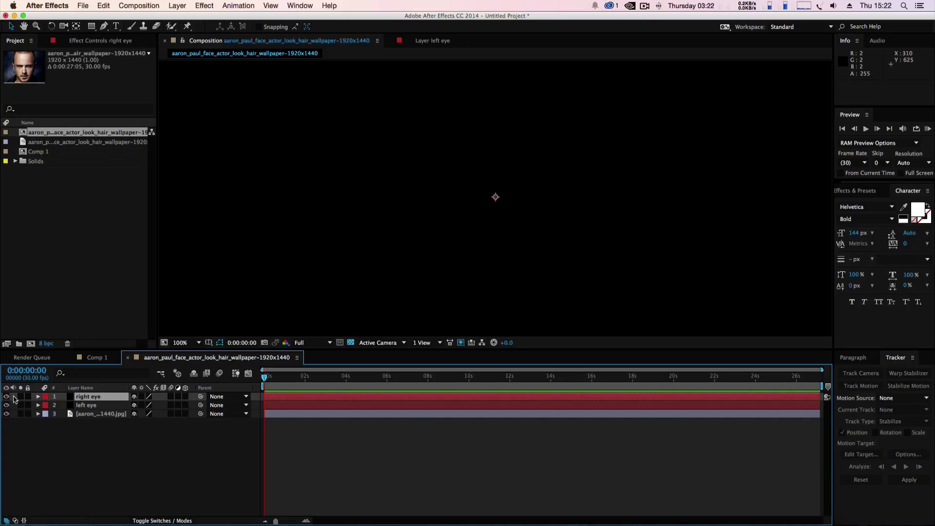
Hide both eye solids, select the left eye layer and zoom onto the left eye with the Pen tool.
{"action": "left_click_drag", "start_coordinate": [6, 405], "coordinate": [5, 400]}
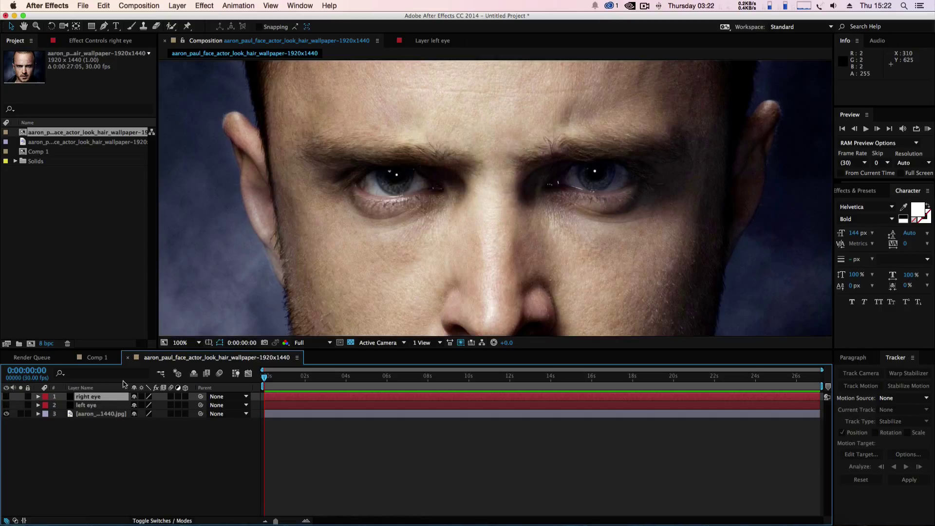
{"action": "left_click", "coordinate": [85, 406]}
{"action": "scroll", "coordinate": [437, 188], "scroll_direction": "up", "scroll_amount": 5}
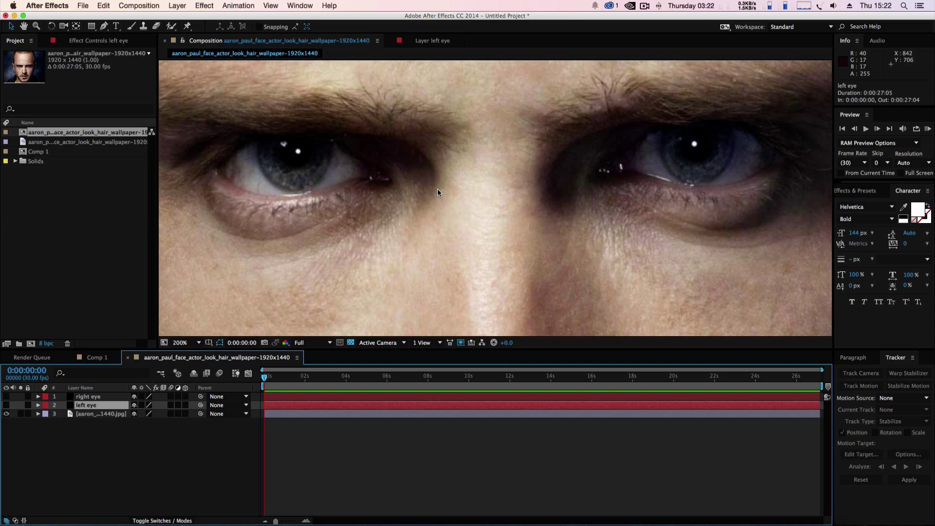
{"action": "scroll", "coordinate": [428, 248], "scroll_direction": "down", "scroll_amount": 4}
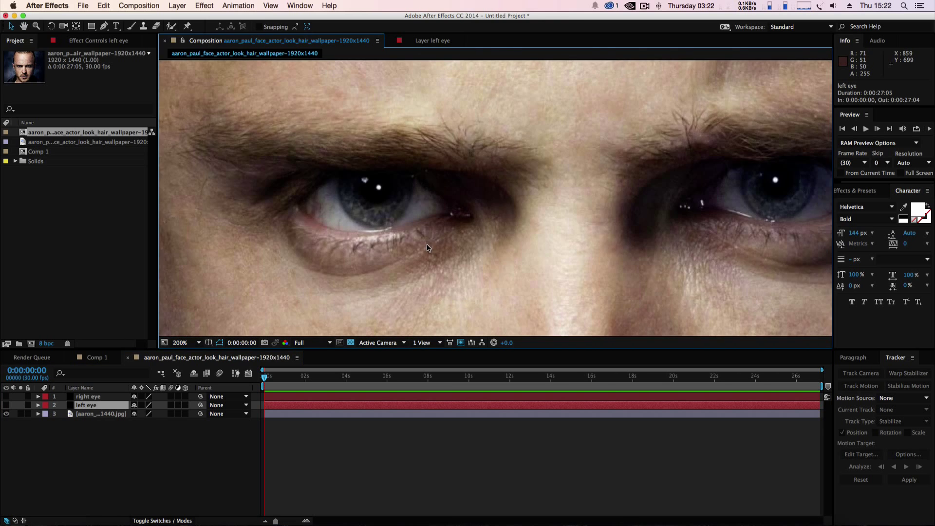
{"action": "scroll", "coordinate": [428, 246], "scroll_direction": "up", "scroll_amount": 3}
{"action": "left_click_drag", "start_coordinate": [428, 245], "coordinate": [524, 229]}
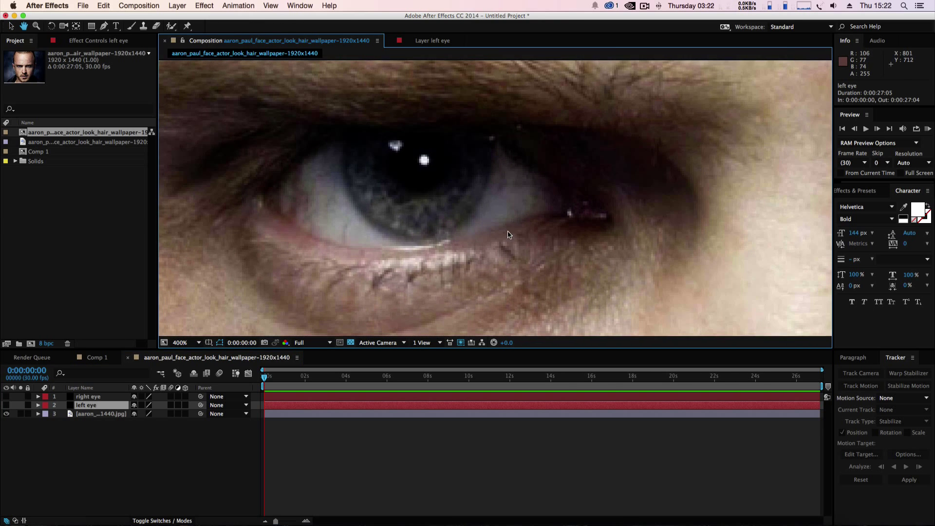
{"action": "left_click", "coordinate": [104, 26]}
Trace the mask from the eye's left corner along the upper lid to the right corner.
{"action": "left_click", "coordinate": [263, 193]}
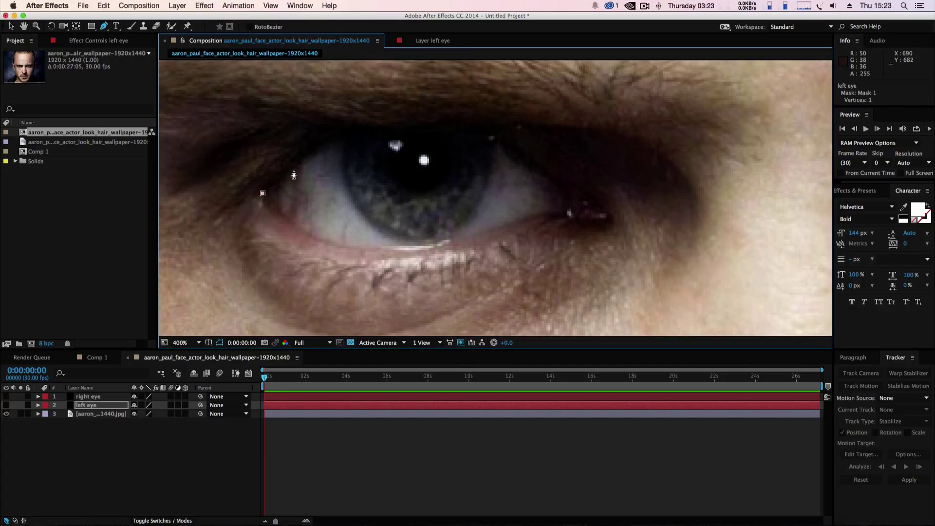
{"action": "left_click", "coordinate": [296, 166]}
{"action": "left_click", "coordinate": [336, 141]}
{"action": "left_click", "coordinate": [366, 129]}
{"action": "left_click_drag", "start_coordinate": [404, 130], "coordinate": [461, 131]}
{"action": "left_click", "coordinate": [497, 141]}
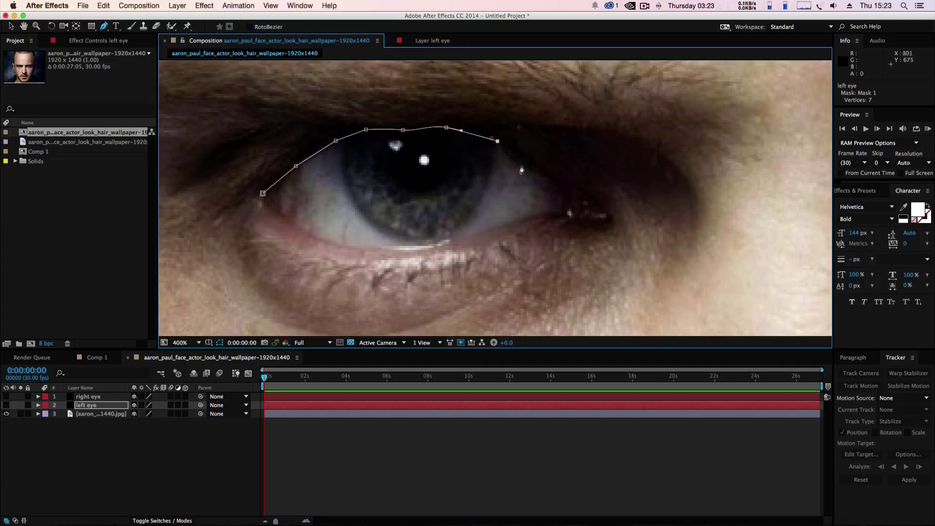
{"action": "left_click", "coordinate": [530, 166]}
{"action": "left_click_drag", "start_coordinate": [561, 185], "coordinate": [535, 214]}
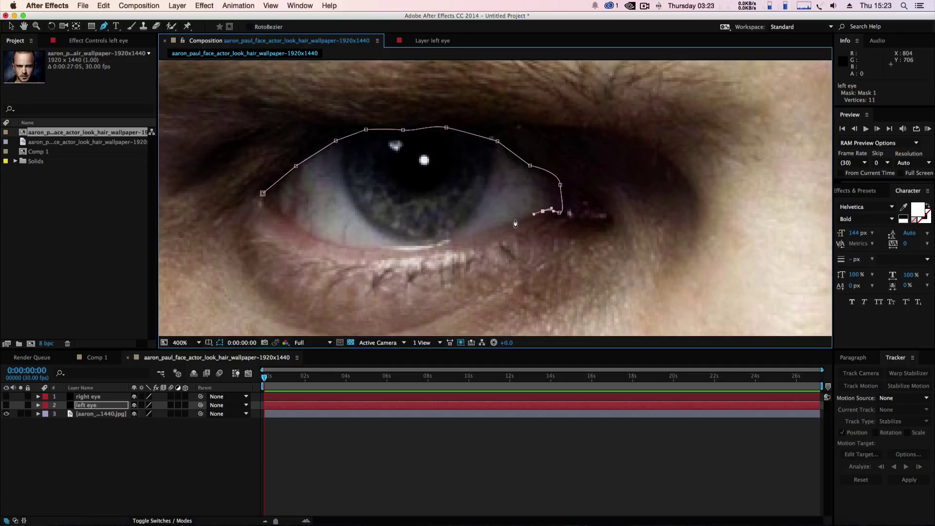
Trace back along the lower lid and close the mask at its starting point.
{"action": "left_click", "coordinate": [514, 222]}
{"action": "left_click", "coordinate": [483, 231]}
{"action": "left_click", "coordinate": [428, 245]}
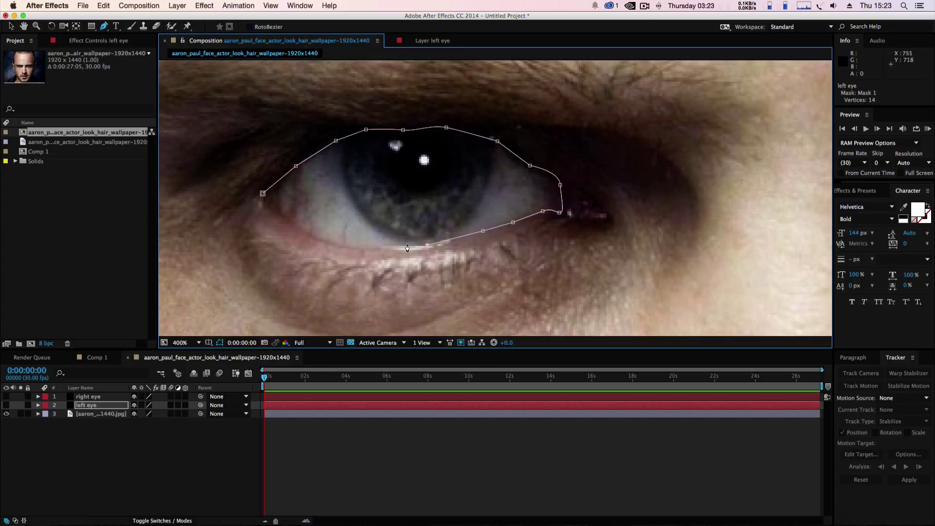
{"action": "left_click", "coordinate": [375, 244]}
{"action": "left_click", "coordinate": [346, 245]}
{"action": "left_click", "coordinate": [296, 227]}
{"action": "left_click", "coordinate": [280, 213]}
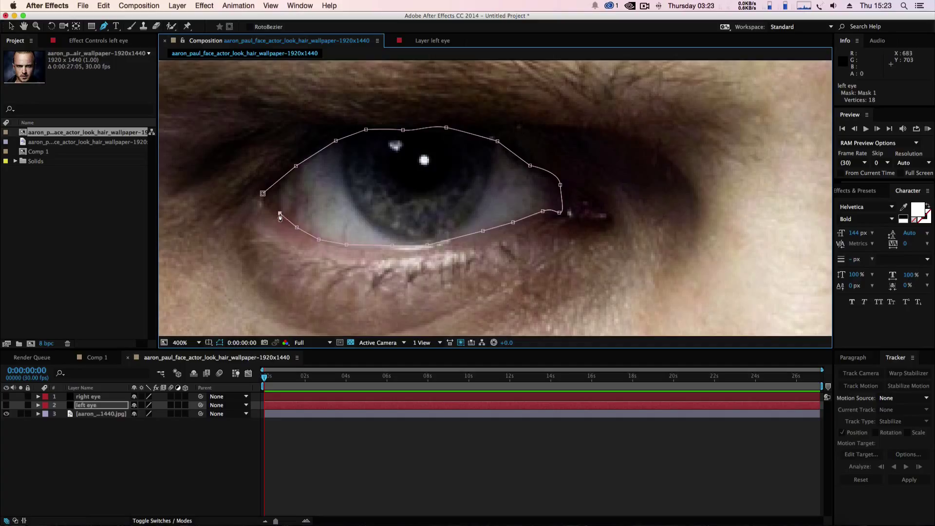
{"action": "left_click", "coordinate": [262, 194]}
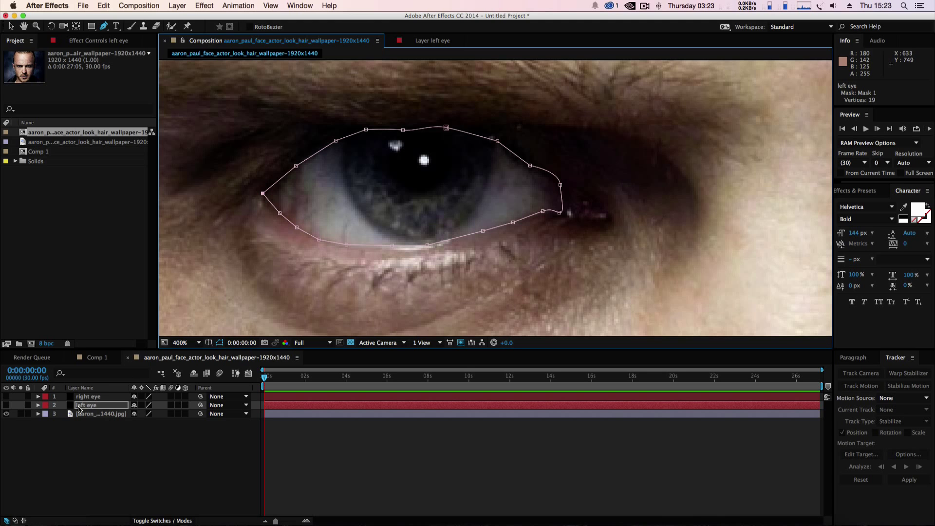
Zoom onto the catchlight and draw Mask 2 around it with the Pen tool.
{"action": "scroll", "coordinate": [417, 157], "scroll_direction": "up", "scroll_amount": 2}
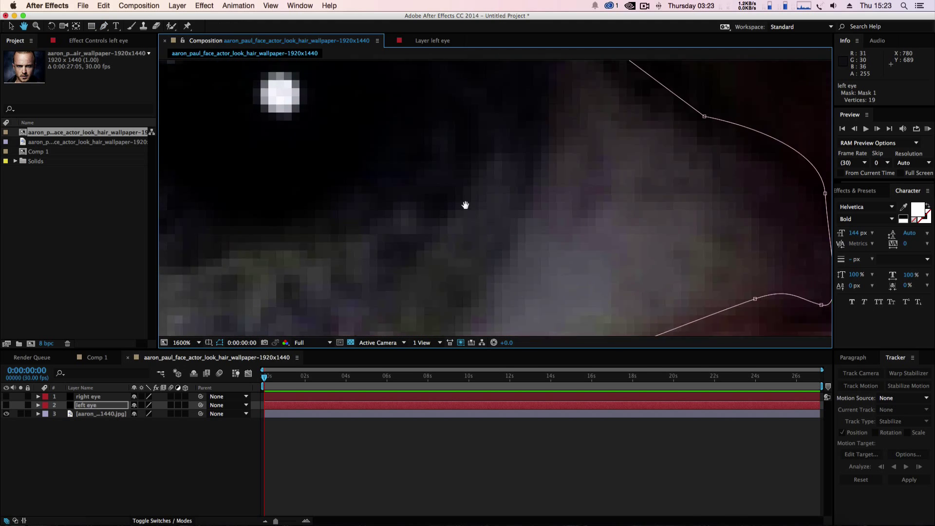
{"action": "left_click_drag", "start_coordinate": [468, 203], "coordinate": [568, 253]}
{"action": "key", "text": "g"}
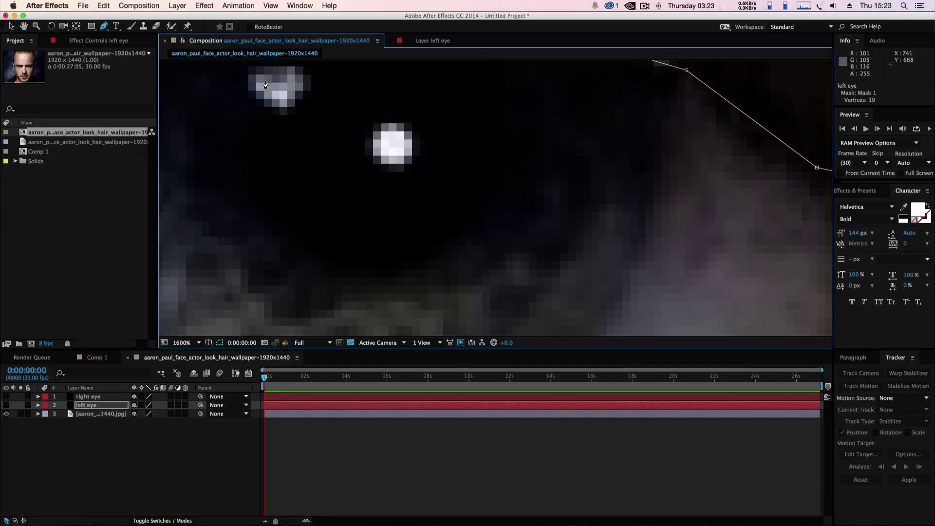
{"action": "left_click", "coordinate": [373, 131]}
{"action": "left_click", "coordinate": [383, 125]}
{"action": "left_click", "coordinate": [400, 124]}
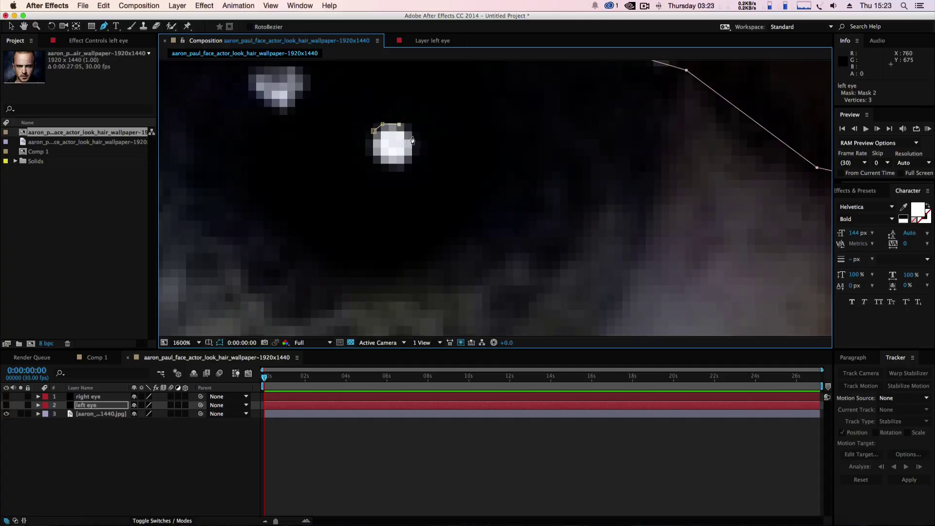
{"action": "left_click", "coordinate": [412, 152]}
{"action": "left_click", "coordinate": [383, 163]}
{"action": "left_click", "coordinate": [374, 147]}
Zoom out, make the left eye solid visible and expand its properties.
{"action": "key", "text": "comma"}
{"action": "key", "text": "comma"}
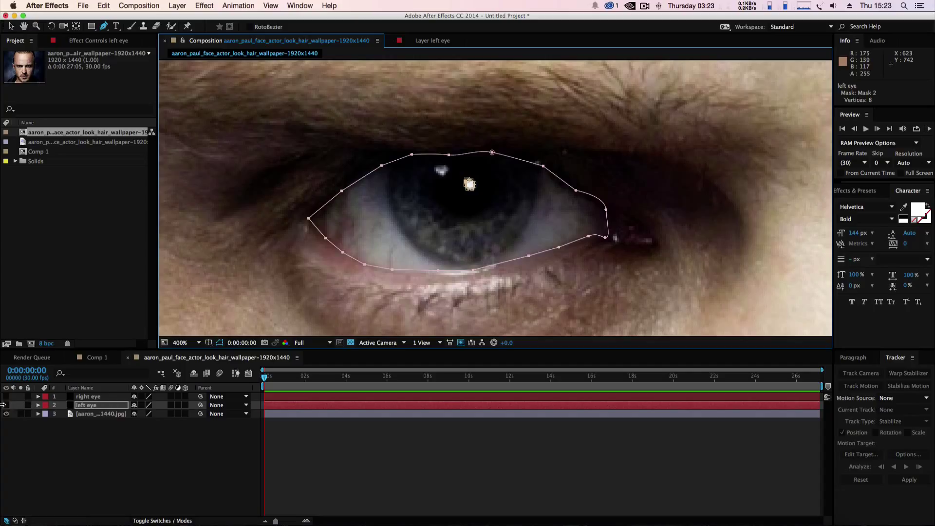
{"action": "left_click", "coordinate": [6, 406]}
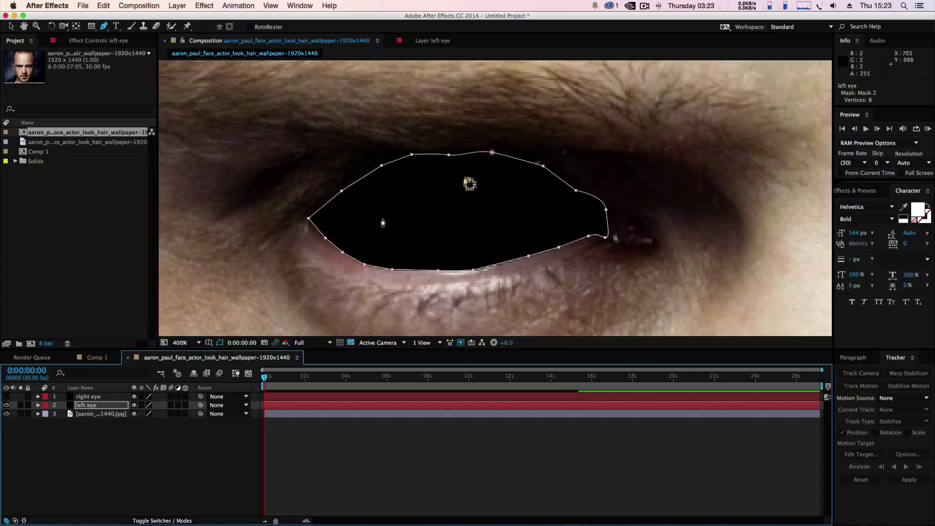
{"action": "left_click", "coordinate": [38, 406]}
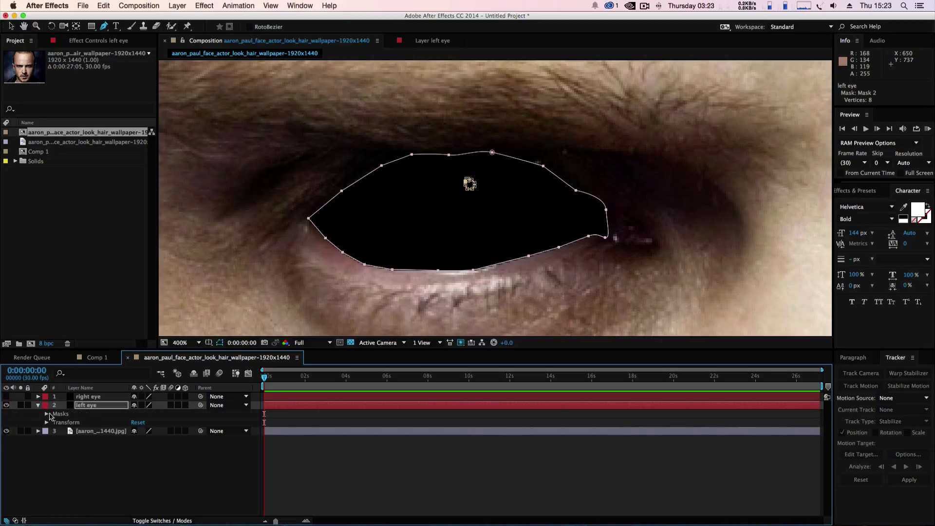
Set Mask 1's feather to 15 px.
{"action": "left_click", "coordinate": [47, 414]}
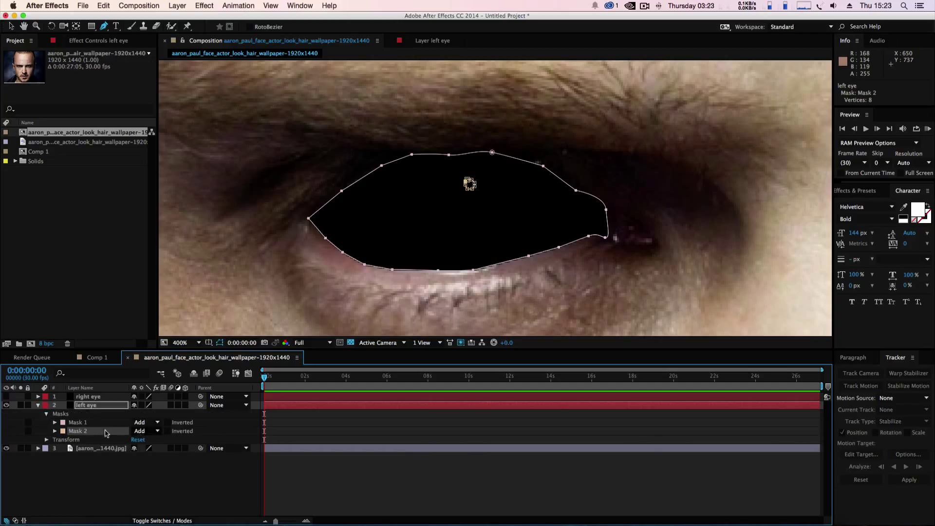
{"action": "left_click", "coordinate": [55, 423]}
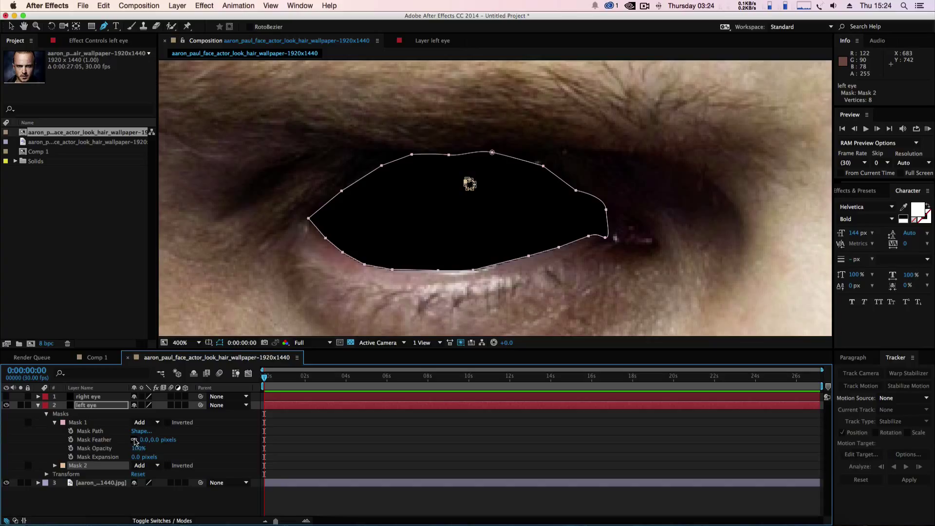
{"action": "left_click_drag", "start_coordinate": [145, 439], "coordinate": [149, 439]}
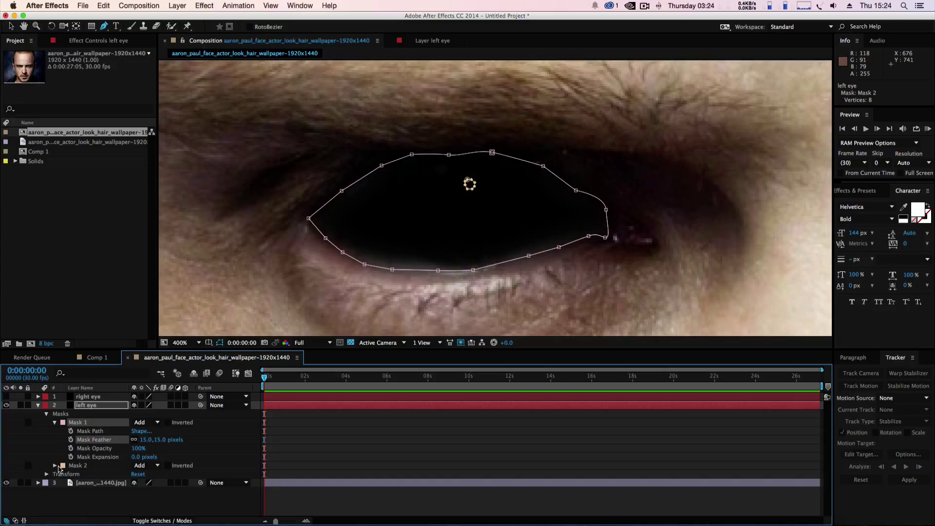
Set Mask 2 to Subtract with a 2 px feather.
{"action": "left_click", "coordinate": [54, 466]}
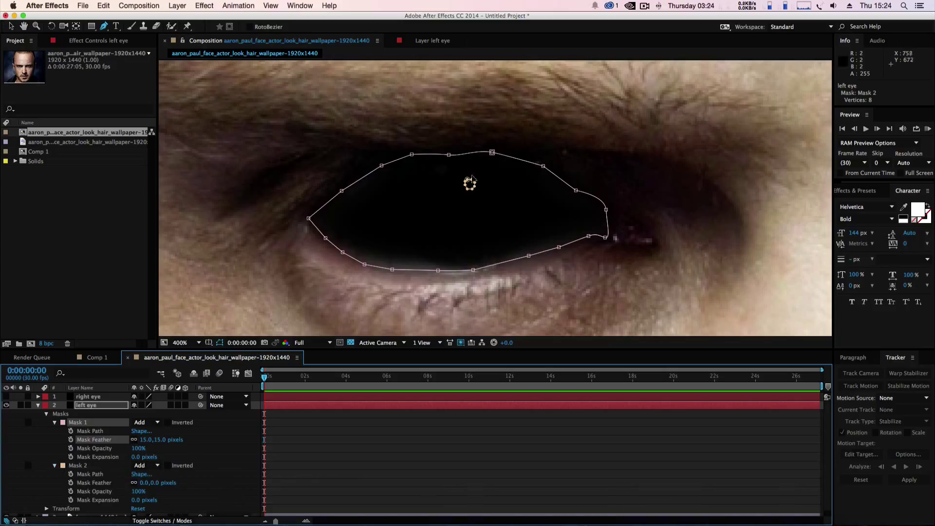
{"action": "left_click", "coordinate": [157, 467]}
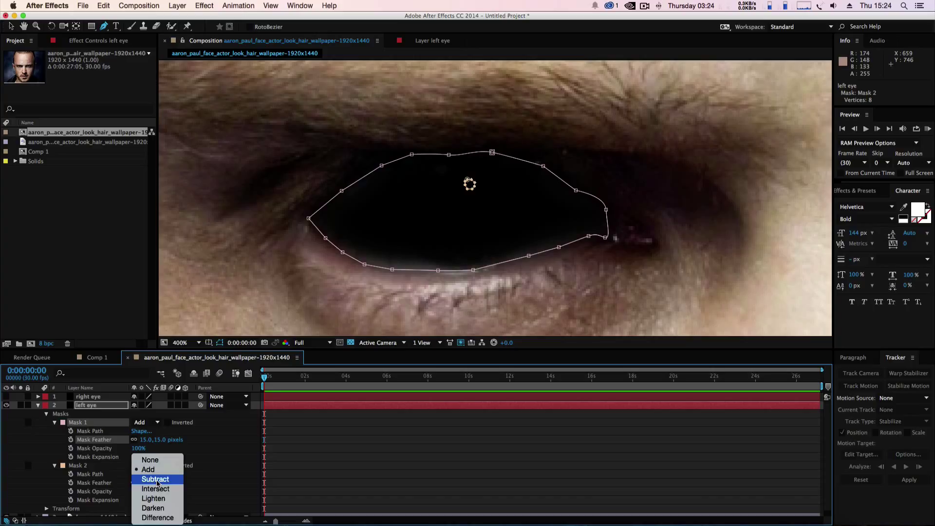
{"action": "left_click", "coordinate": [156, 480]}
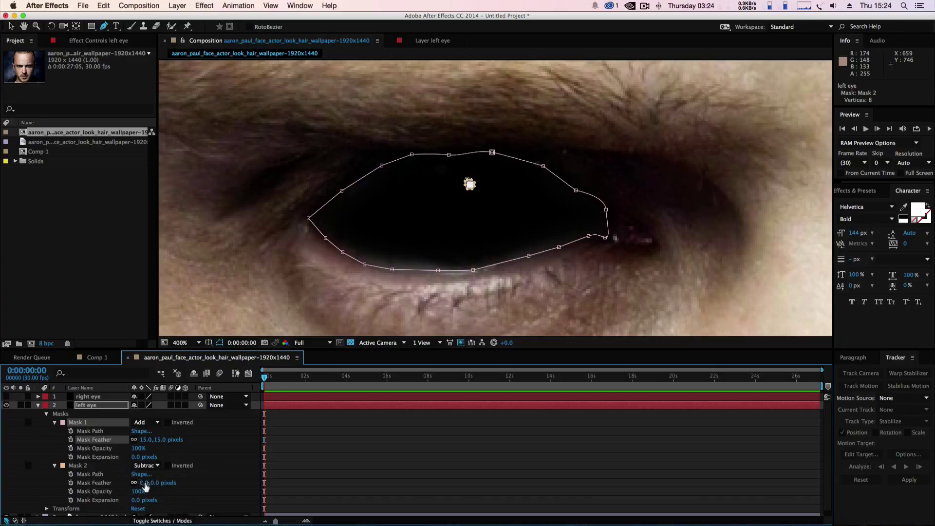
{"action": "left_click_drag", "start_coordinate": [144, 484], "coordinate": [144, 482]}
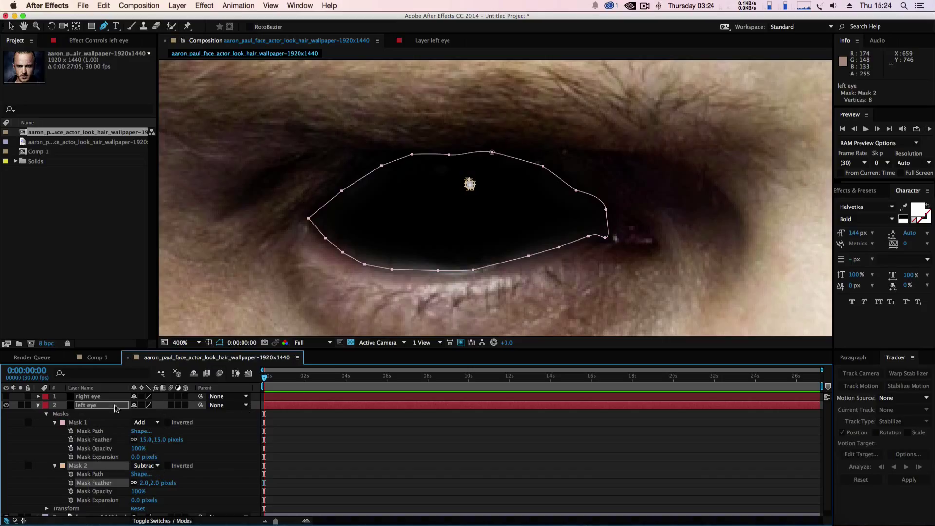
Hide the mask outlines and view the whole face centred at 100%.
{"action": "left_click", "coordinate": [221, 342]}
{"action": "key", "text": "slash"}
{"action": "left_click_drag", "start_coordinate": [407, 231], "coordinate": [359, 259]}
Zoom in to compare both eyes, then collapse the left eye layer and select the right eye layer.
{"action": "key", "text": "g"}
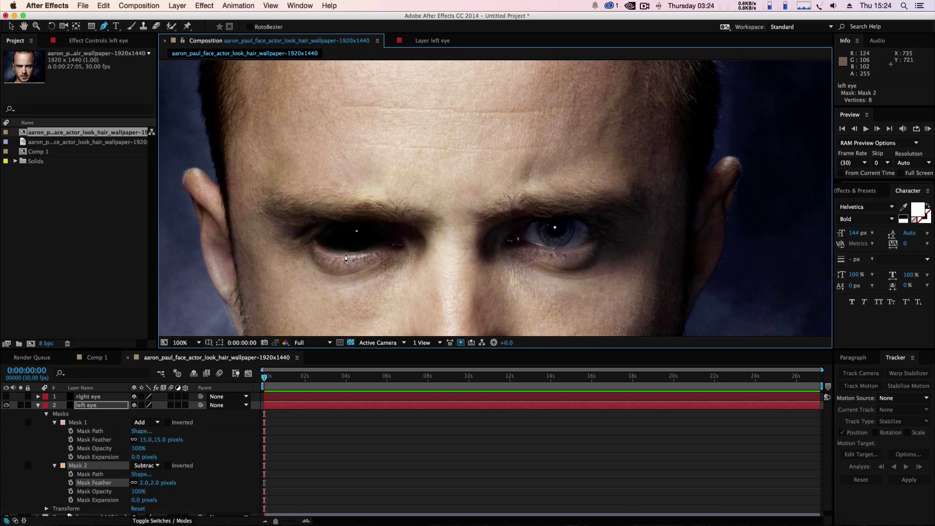
{"action": "key", "text": "period"}
{"action": "scroll", "coordinate": [357, 259], "scroll_direction": "down", "scroll_amount": 3}
{"action": "scroll", "coordinate": [356, 259], "scroll_direction": "left", "scroll_amount": 5}
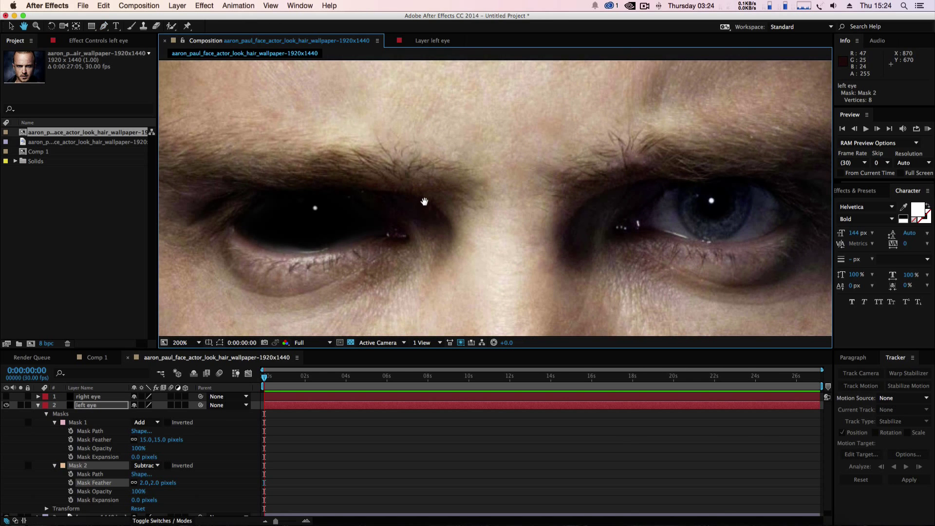
{"action": "key", "text": "comma"}
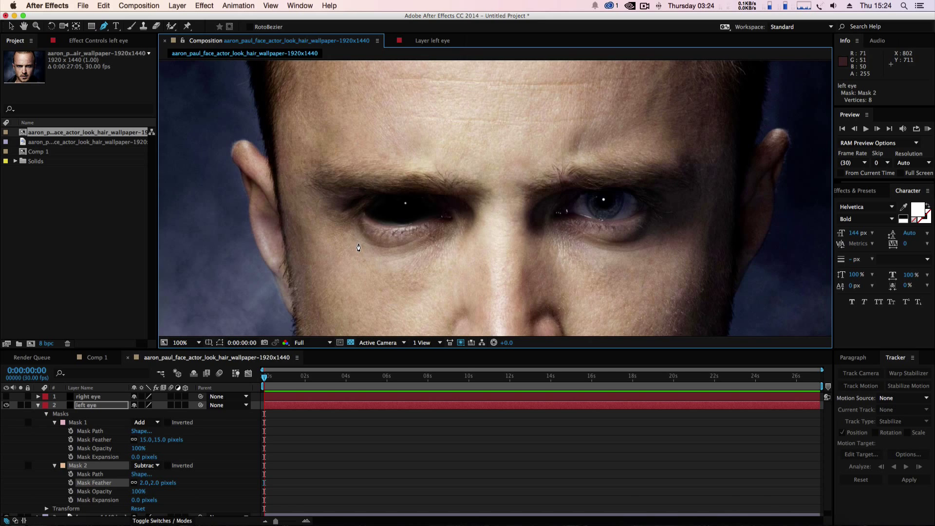
{"action": "left_click_drag", "start_coordinate": [492, 234], "coordinate": [404, 233]}
{"action": "key", "text": "g"}
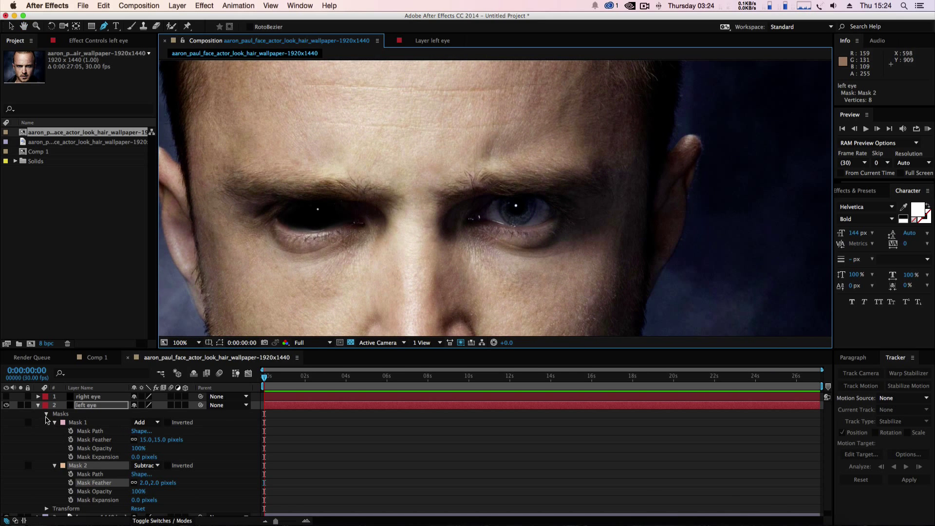
{"action": "left_click", "coordinate": [38, 405]}
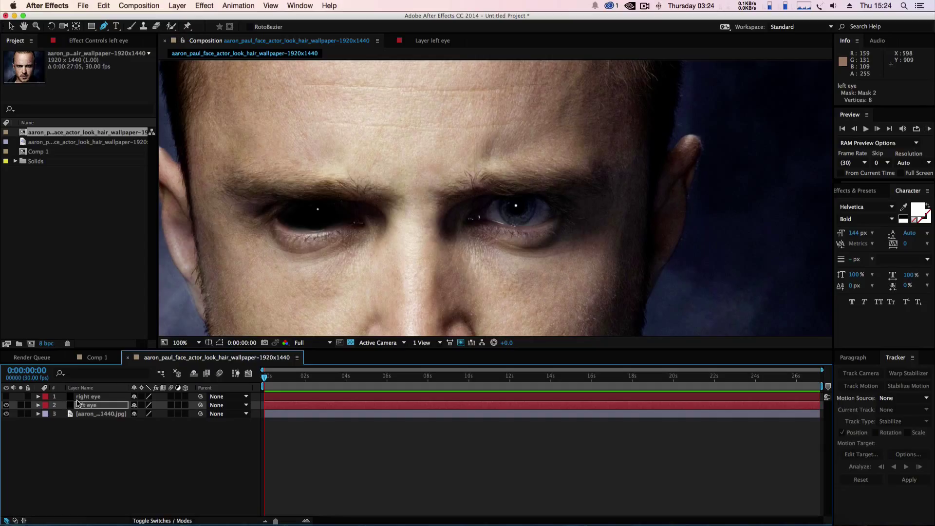
{"action": "left_click", "coordinate": [79, 397]}
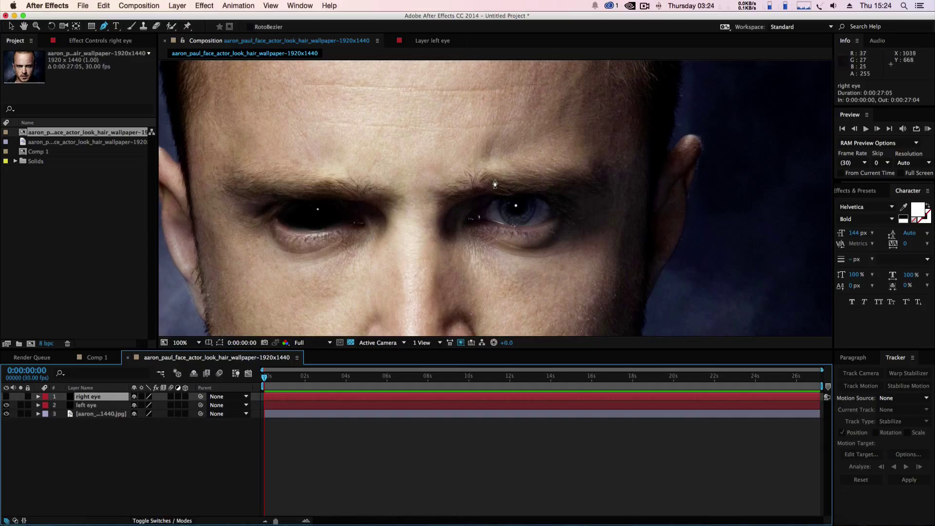
Zoom to 400% and trace the right eye's upper lid from inner to outer corner.
{"action": "key", "text": "period"}
{"action": "key", "text": "period"}
{"action": "key", "text": "period"}
{"action": "key", "text": "period"}
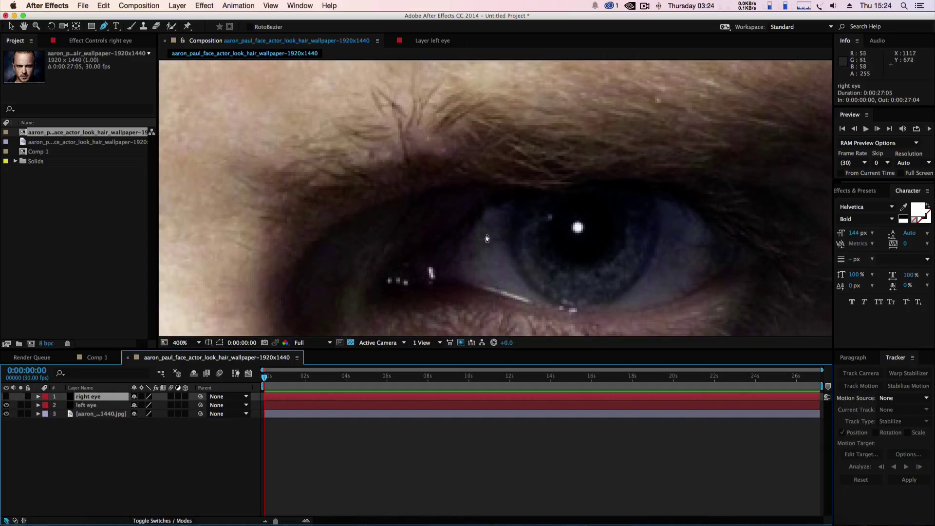
{"action": "left_click", "coordinate": [385, 281]}
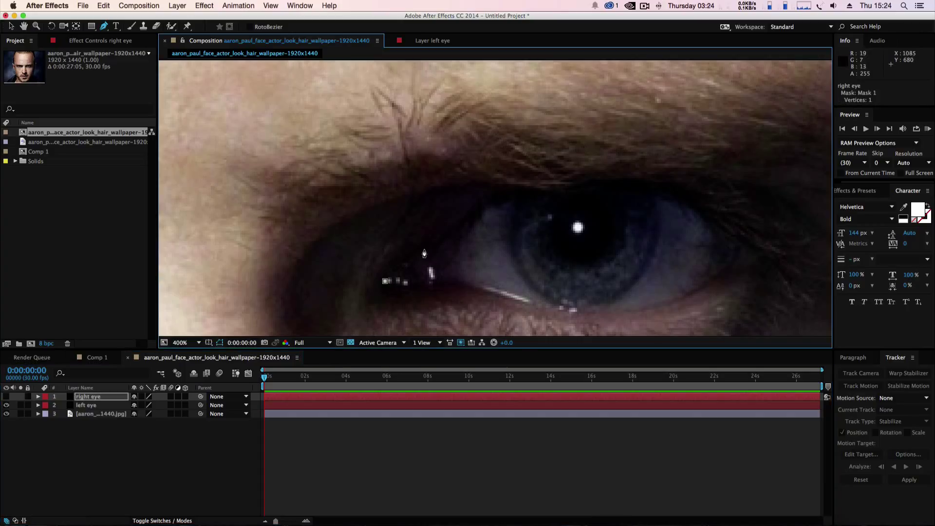
{"action": "left_click", "coordinate": [425, 248]}
{"action": "left_click", "coordinate": [456, 227]}
{"action": "left_click", "coordinate": [495, 199]}
{"action": "left_click_drag", "start_coordinate": [520, 190], "coordinate": [562, 190]}
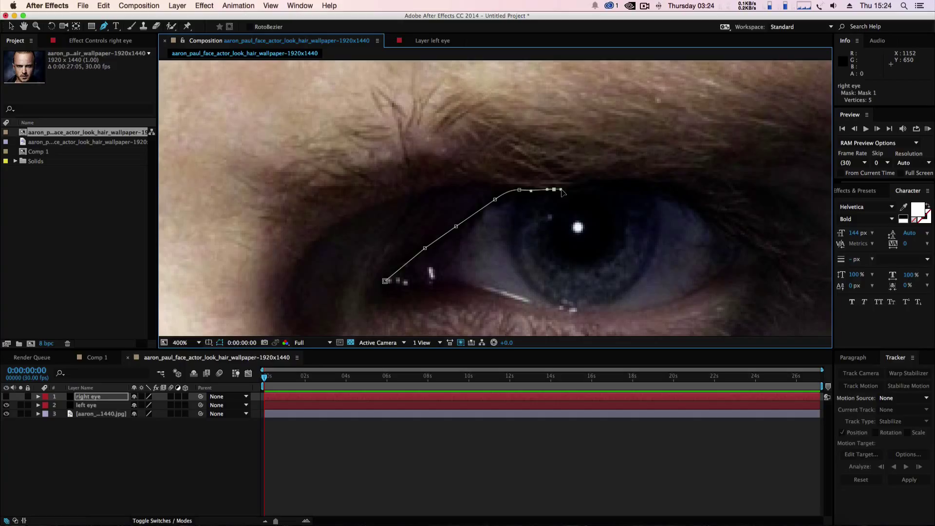
{"action": "left_click", "coordinate": [584, 186]}
{"action": "left_click", "coordinate": [615, 184]}
{"action": "left_click", "coordinate": [664, 191]}
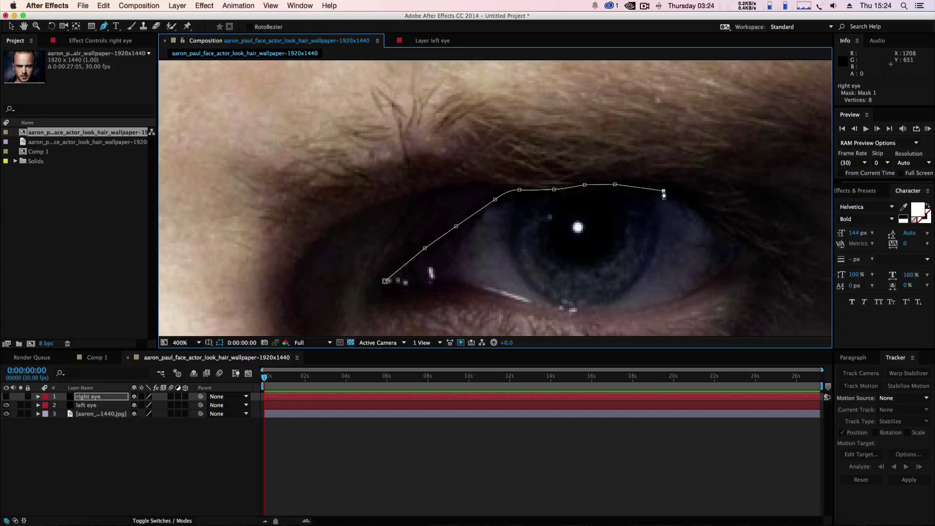
{"action": "left_click", "coordinate": [688, 206]}
{"action": "left_click_drag", "start_coordinate": [710, 227], "coordinate": [701, 287]}
Trace the lower lid back to the inner corner and close Mask 1.
{"action": "left_click", "coordinate": [682, 297]}
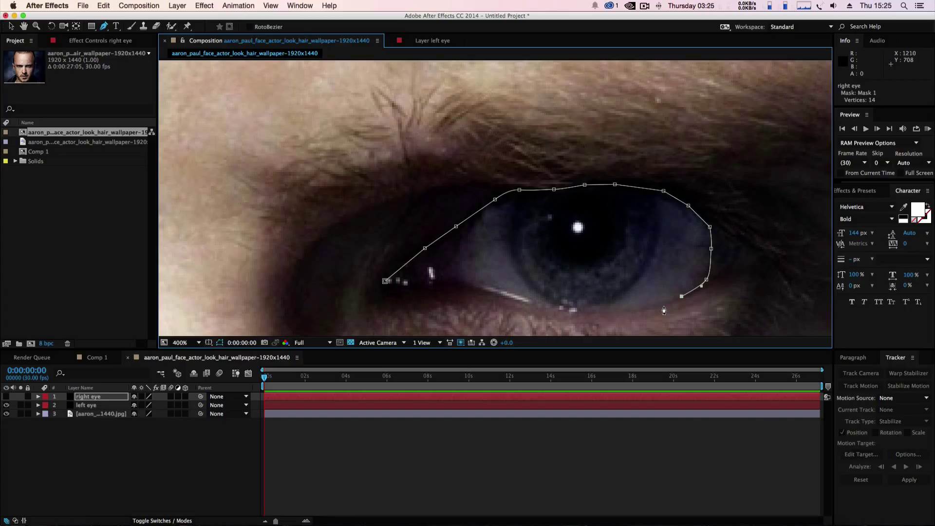
{"action": "left_click", "coordinate": [655, 306]}
{"action": "left_click", "coordinate": [613, 309]}
{"action": "left_click", "coordinate": [574, 309]}
{"action": "left_click", "coordinate": [525, 301]}
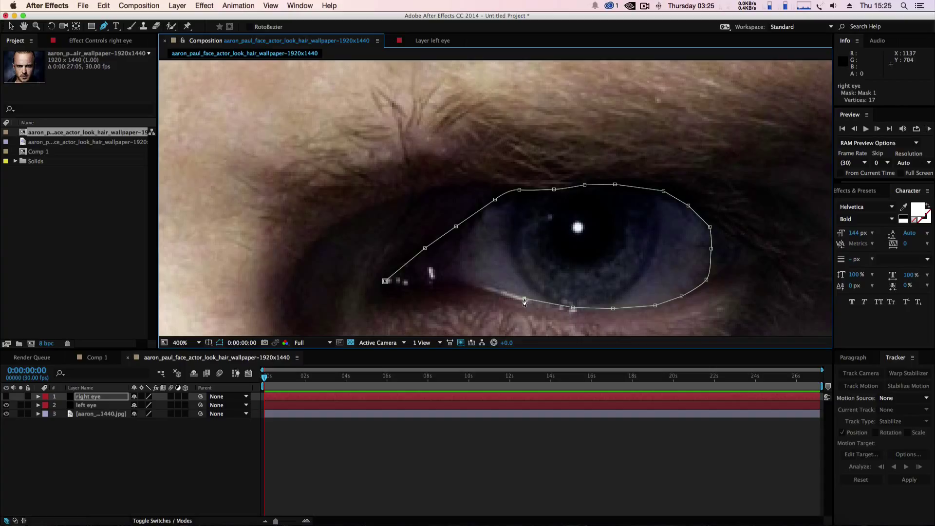
{"action": "left_click", "coordinate": [486, 289]}
{"action": "left_click_drag", "start_coordinate": [444, 285], "coordinate": [431, 287]}
{"action": "left_click", "coordinate": [404, 284]}
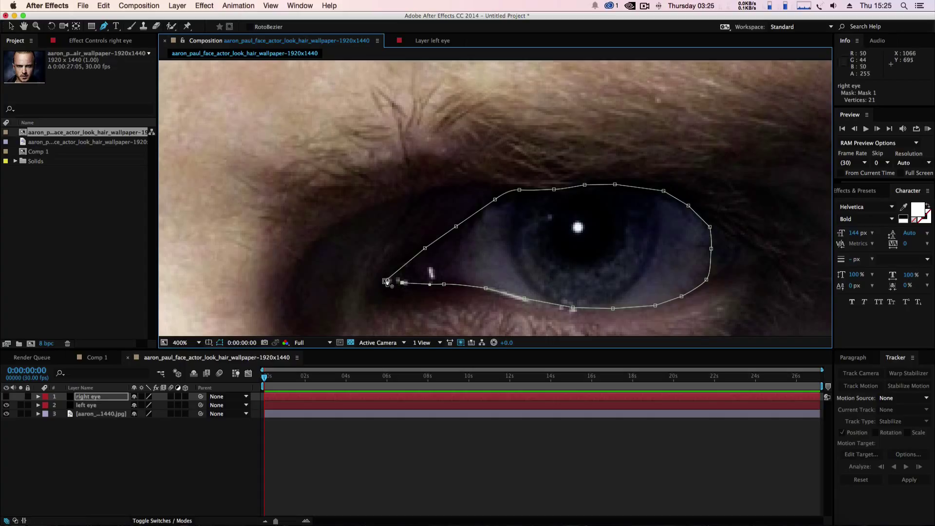
{"action": "left_click", "coordinate": [386, 282]}
Zoom to 1600% and outline the right eye's highlight as Mask 2.
{"action": "scroll", "coordinate": [575, 236], "scroll_direction": "up", "scroll_amount": 2}
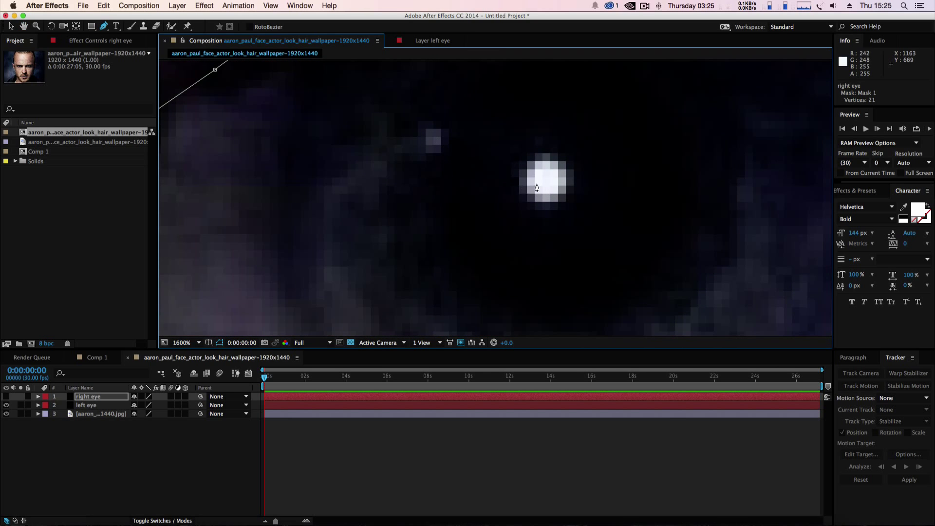
{"action": "left_click", "coordinate": [521, 182]}
{"action": "left_click", "coordinate": [528, 165]}
{"action": "left_click", "coordinate": [559, 160]}
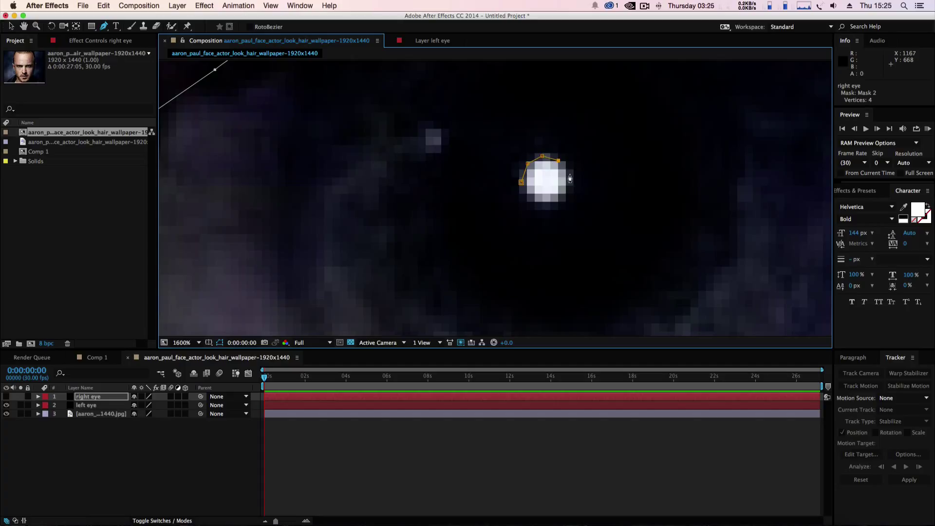
{"action": "left_click", "coordinate": [570, 174]}
{"action": "left_click", "coordinate": [569, 192]}
{"action": "left_click", "coordinate": [556, 207]}
{"action": "left_click", "coordinate": [535, 205]}
{"action": "left_click", "coordinate": [525, 196]}
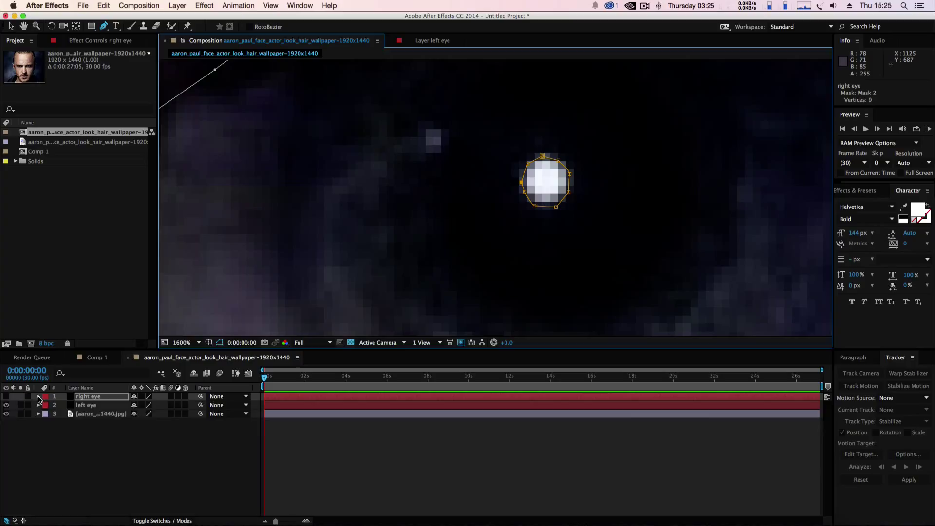
Expand the right eye layer to show its Masks and Mask 1's settings.
{"action": "left_click", "coordinate": [38, 397]}
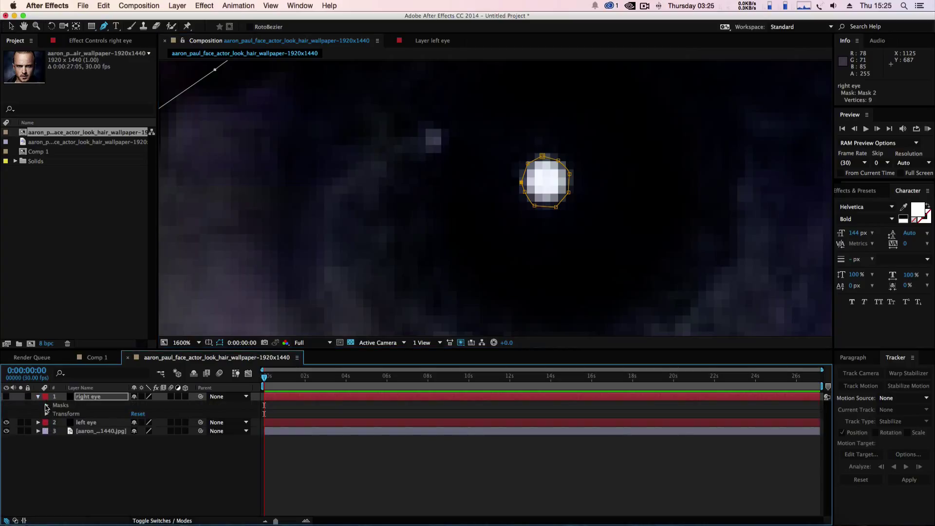
{"action": "left_click", "coordinate": [46, 405]}
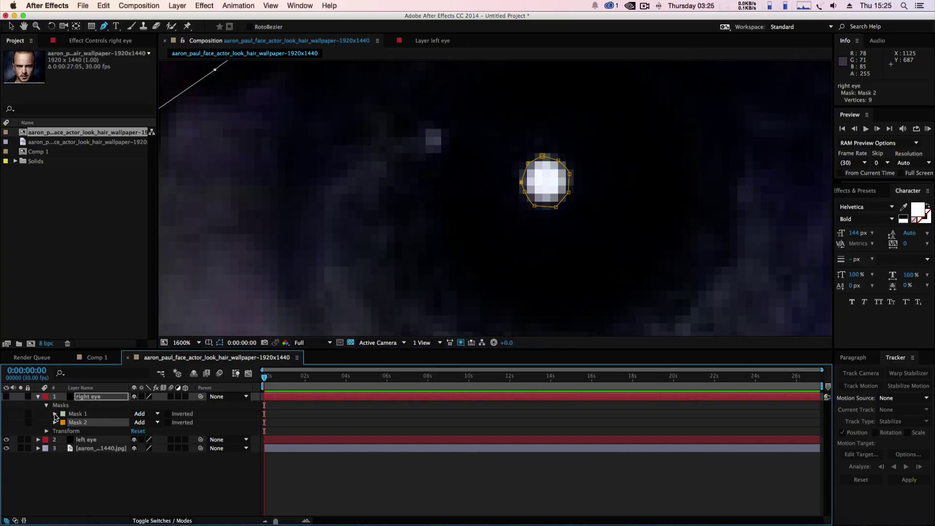
{"action": "left_click", "coordinate": [55, 414]}
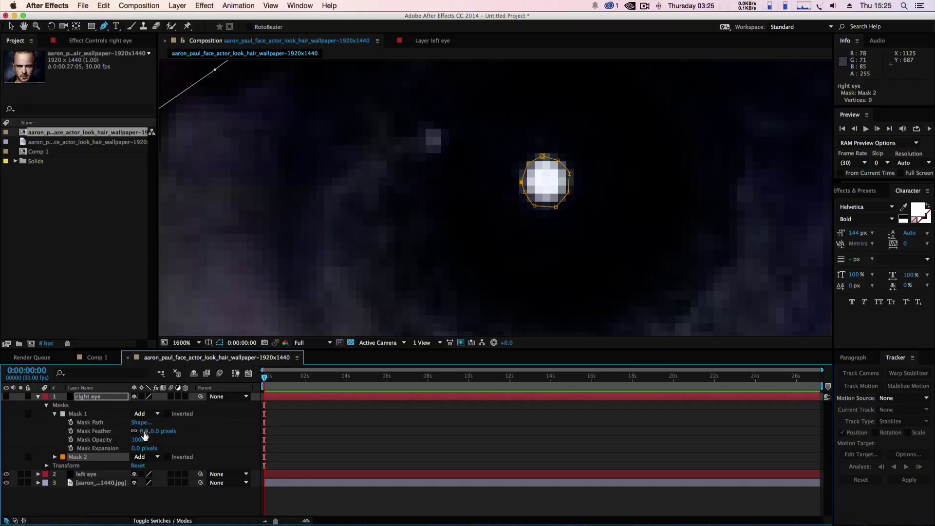
Zoom out, make the right eye layer visible and feather Mask 1 about 9 px.
{"action": "key", "text": "comma"}
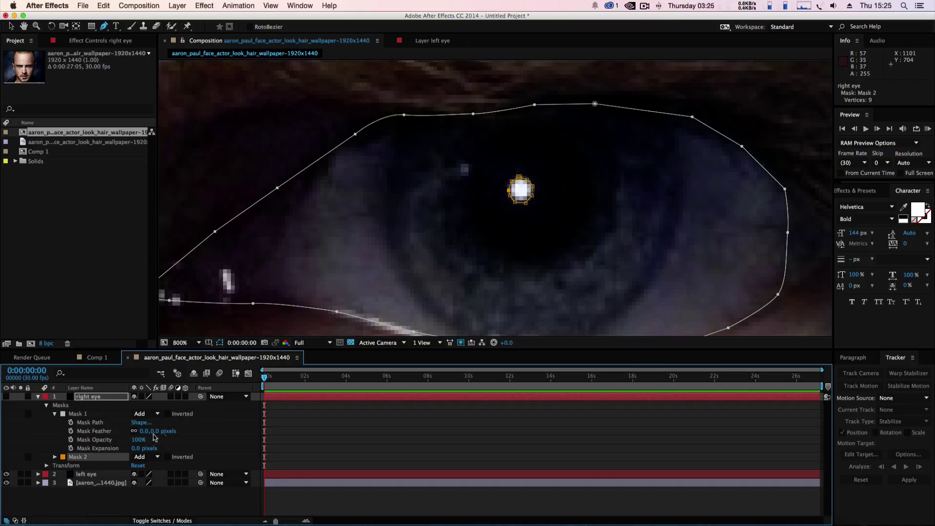
{"action": "left_click", "coordinate": [7, 397]}
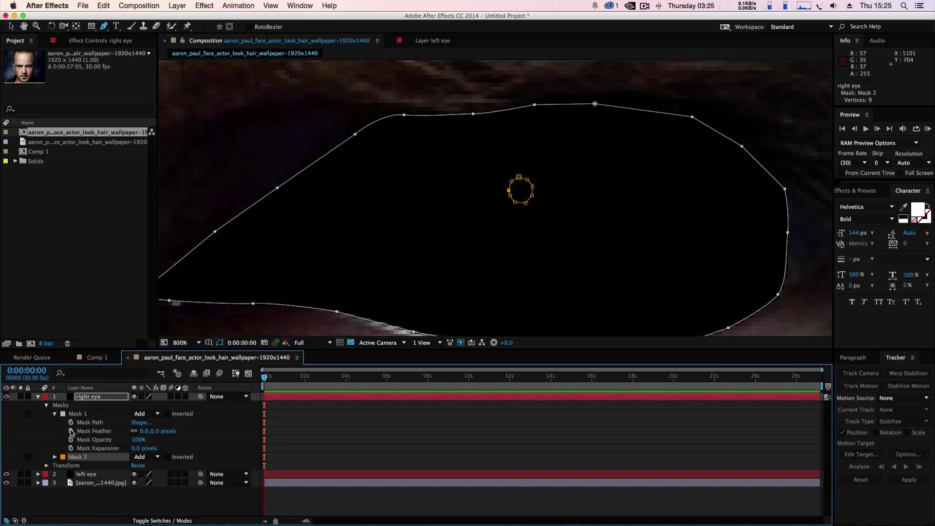
{"action": "left_click_drag", "start_coordinate": [144, 432], "coordinate": [147, 431]}
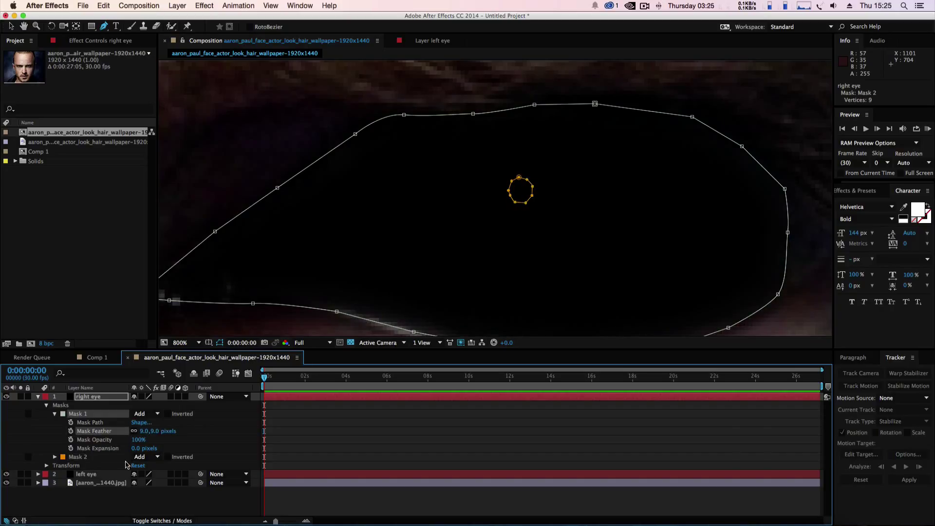
Set Mask 2 to Subtract with a 2 px feather.
{"action": "left_click", "coordinate": [54, 457]}
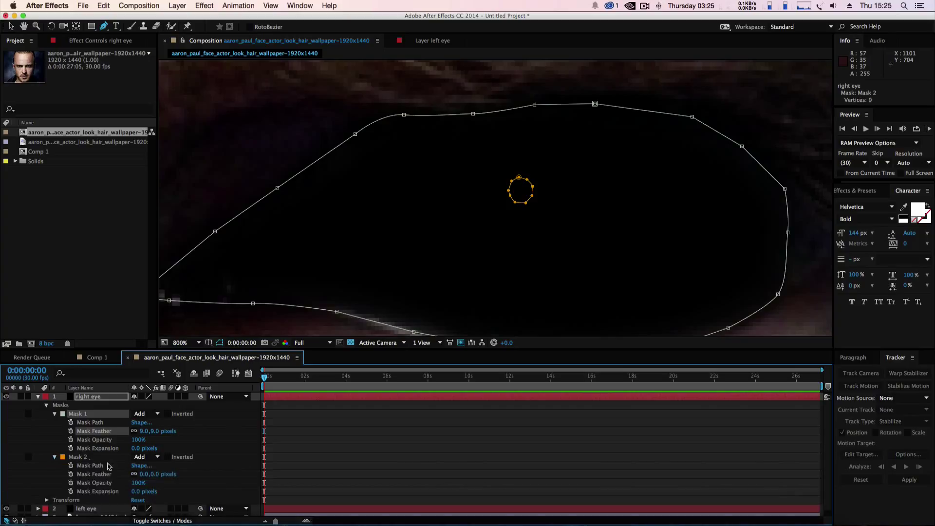
{"action": "left_click", "coordinate": [157, 457]}
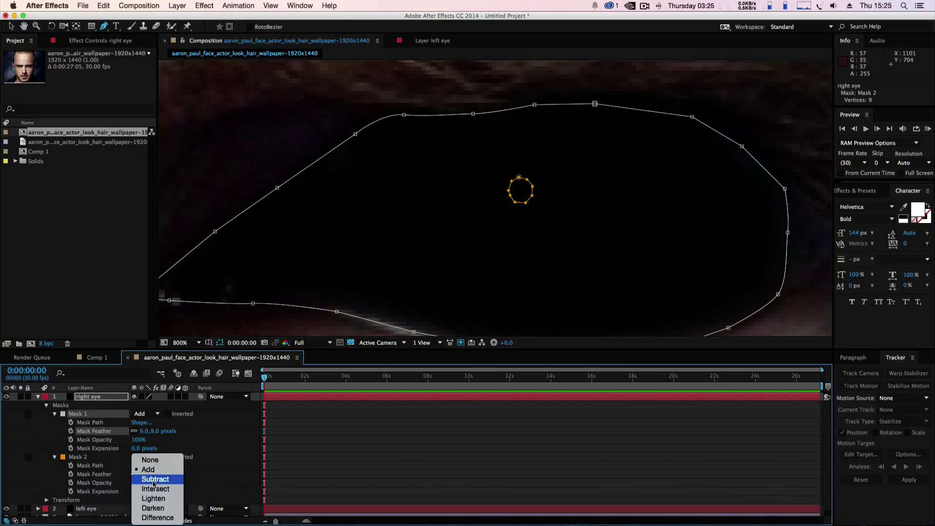
{"action": "left_click", "coordinate": [155, 478]}
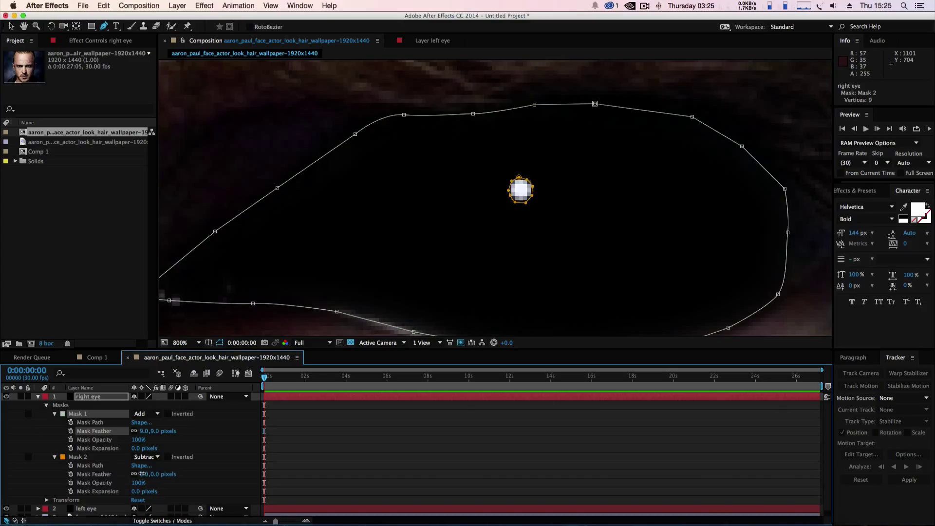
{"action": "left_click_drag", "start_coordinate": [141, 474], "coordinate": [140, 474]}
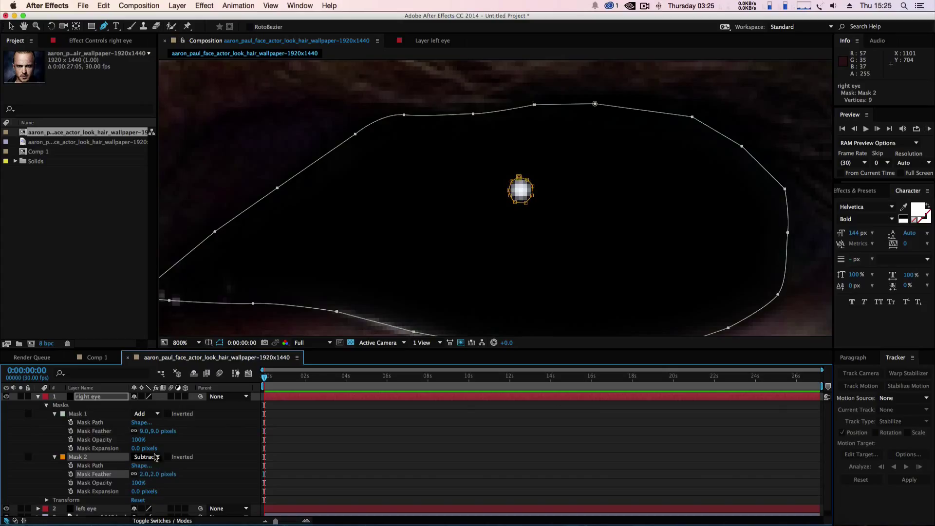
Hide the mask outlines and centre the view on the two blackened eyes.
{"action": "left_click", "coordinate": [220, 343]}
{"action": "key", "text": "comma"}
{"action": "key", "text": "comma"}
{"action": "key", "text": "comma"}
{"action": "key", "text": "comma"}
{"action": "key", "text": "period"}
{"action": "key", "text": "period"}
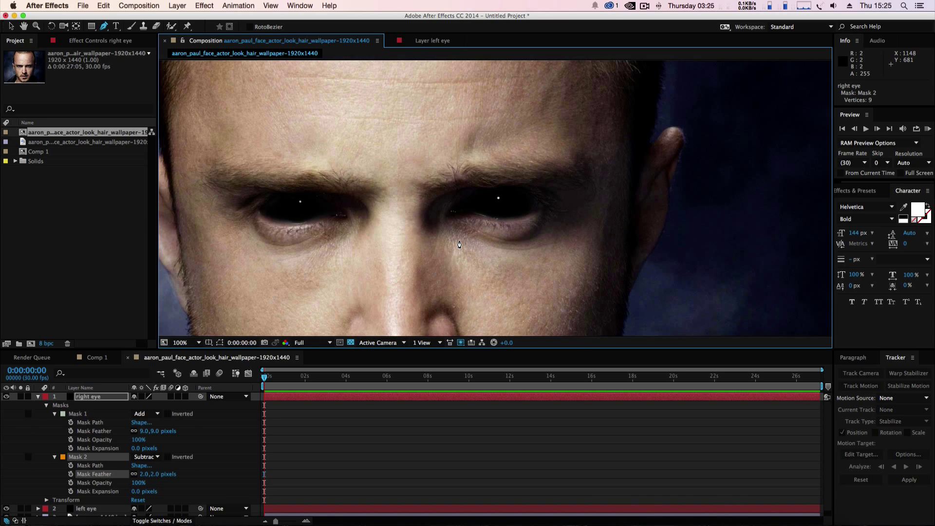
{"action": "left_click_drag", "start_coordinate": [460, 245], "coordinate": [513, 241]}
Inspect the eyes up close, checking the soft black edges and white catchlights.
{"action": "key", "text": "period"}
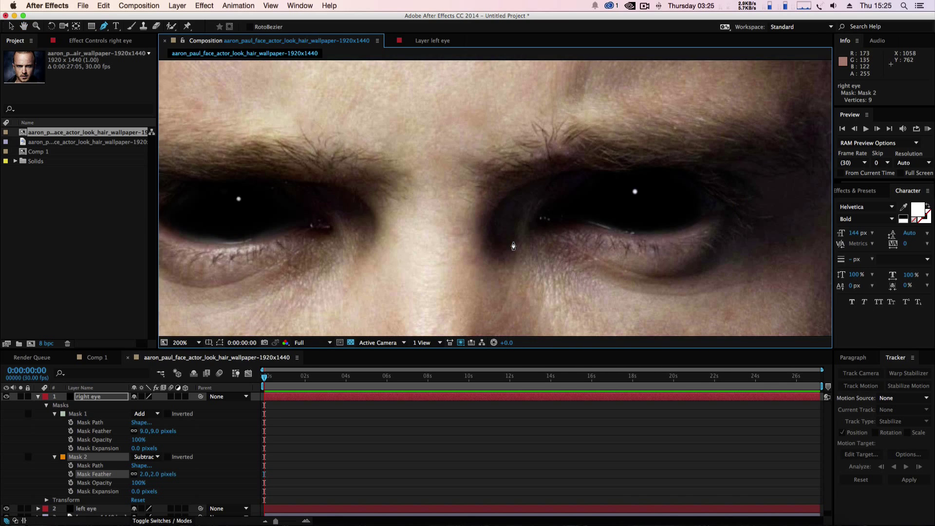
{"action": "key", "text": "comma"}
{"action": "key", "text": "comma"}
{"action": "key", "text": "g"}
{"action": "key", "text": "period"}
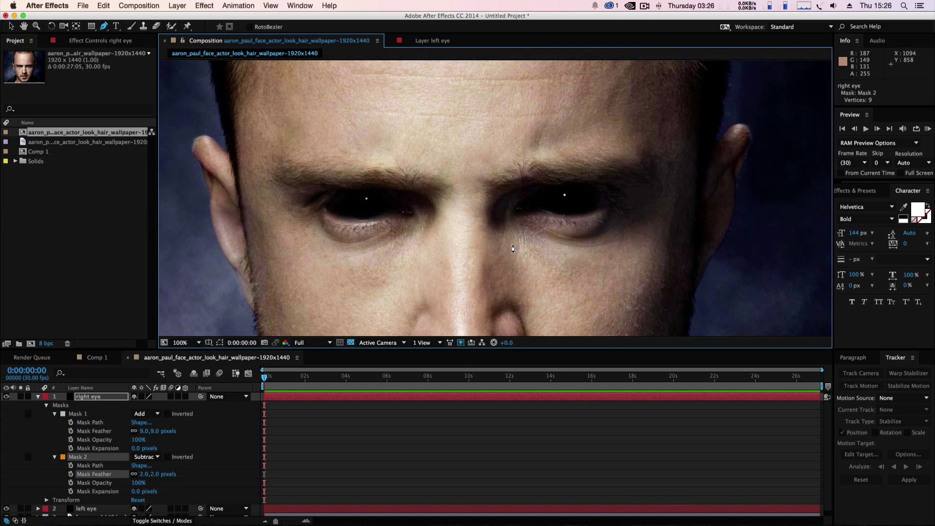
{"action": "key", "text": "h"}
{"action": "left_click_drag", "start_coordinate": [514, 249], "coordinate": [495, 241]}
{"action": "key", "text": "period"}
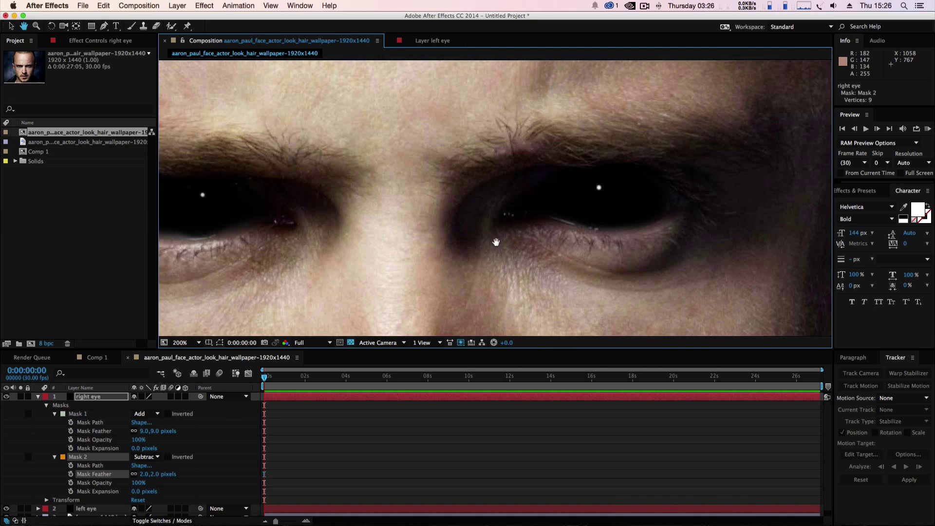
{"action": "key", "text": "comma"}
{"action": "key", "text": "g"}
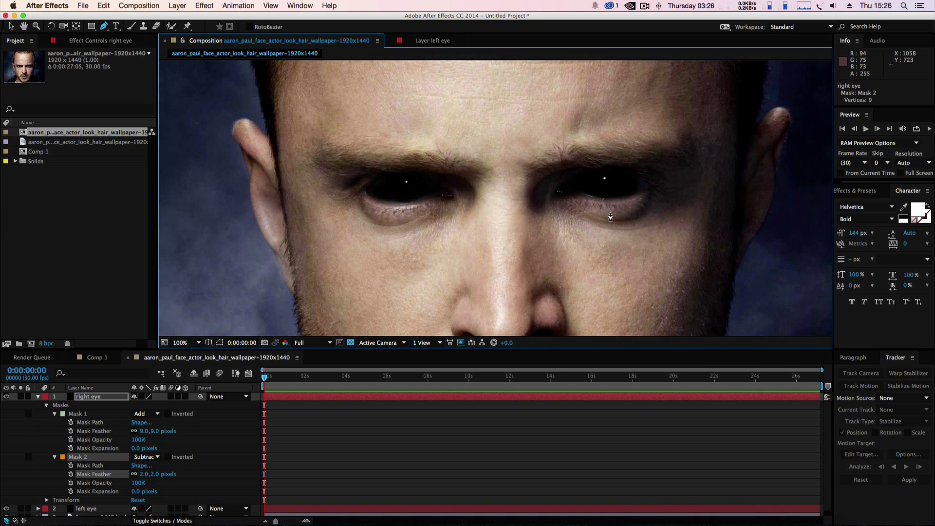
Zoom out across the face, then move in on the screen-right eye to review it.
{"action": "key", "text": "comma"}
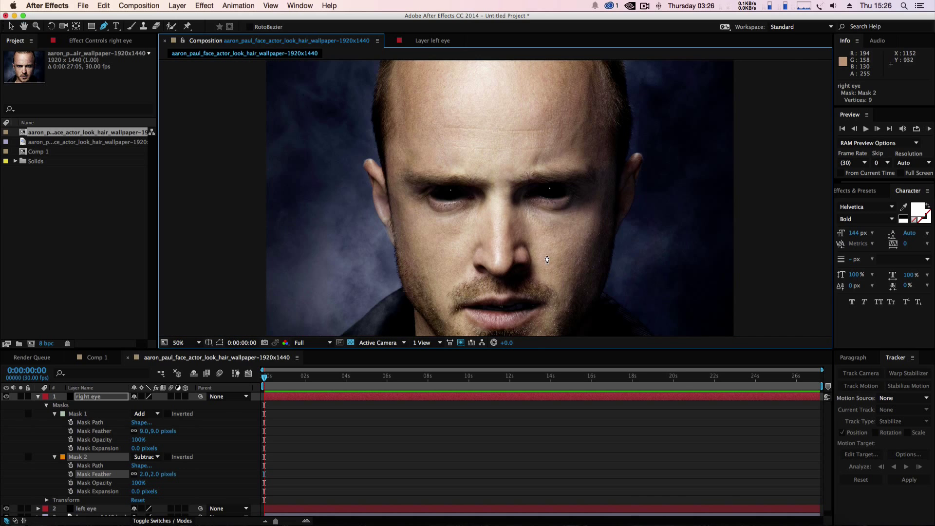
{"action": "left_click_drag", "start_coordinate": [547, 259], "coordinate": [377, 213]}
{"action": "key", "text": "period"}
{"action": "key", "text": "period"}
{"action": "key", "text": "g"}
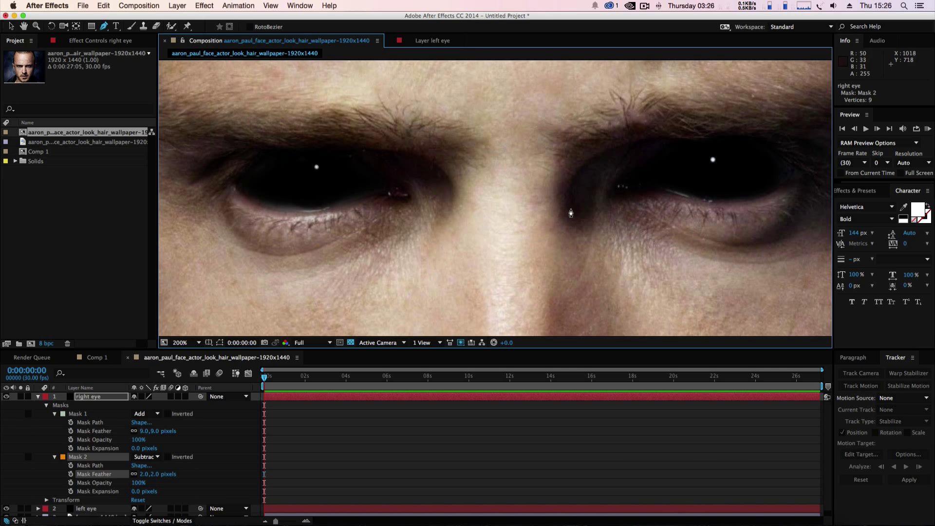
{"action": "key", "text": "h"}
{"action": "left_click_drag", "start_coordinate": [742, 205], "coordinate": [729, 182]}
{"action": "key", "text": "g"}
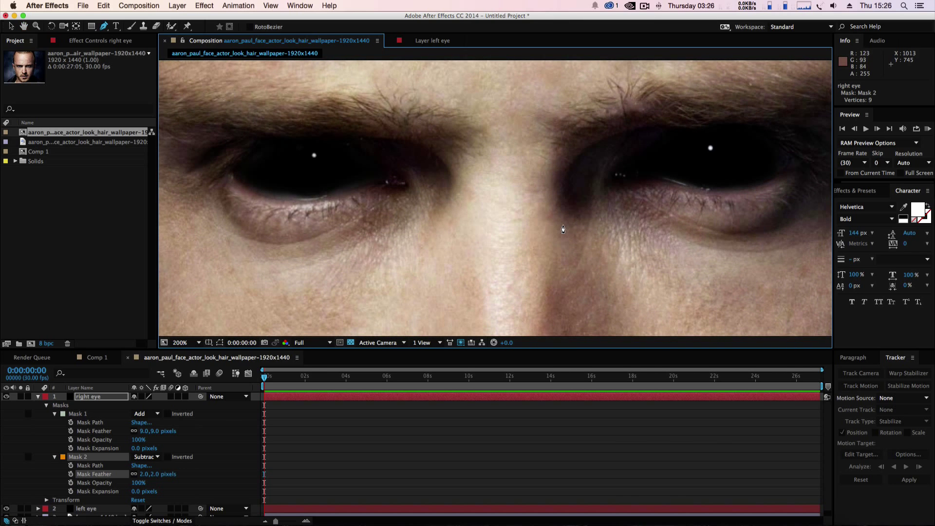